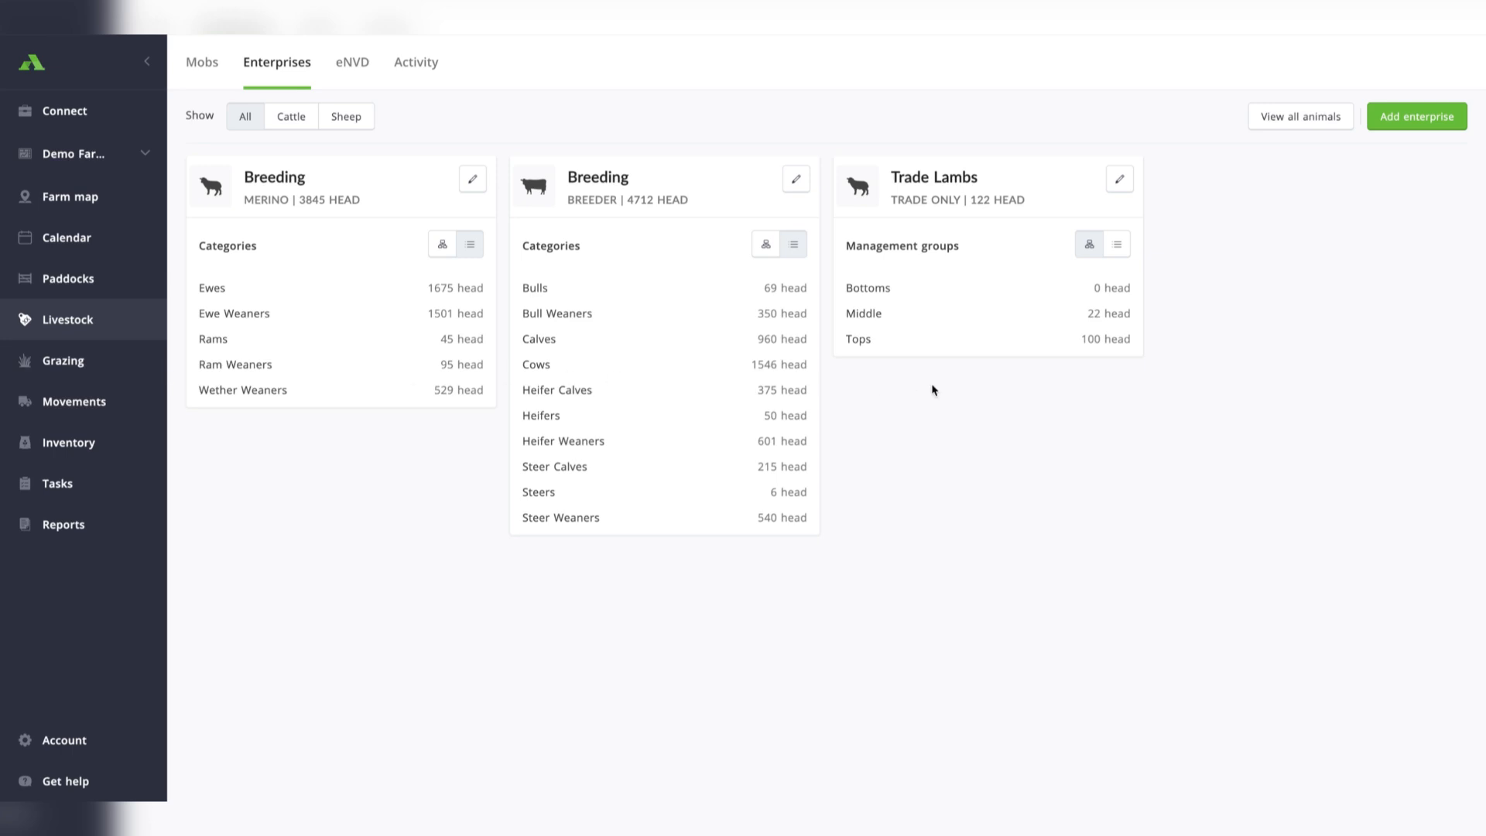
# Start a new cattle enterprise in the Breeder category and name it Agistment.
pyautogui.click(39, 325)
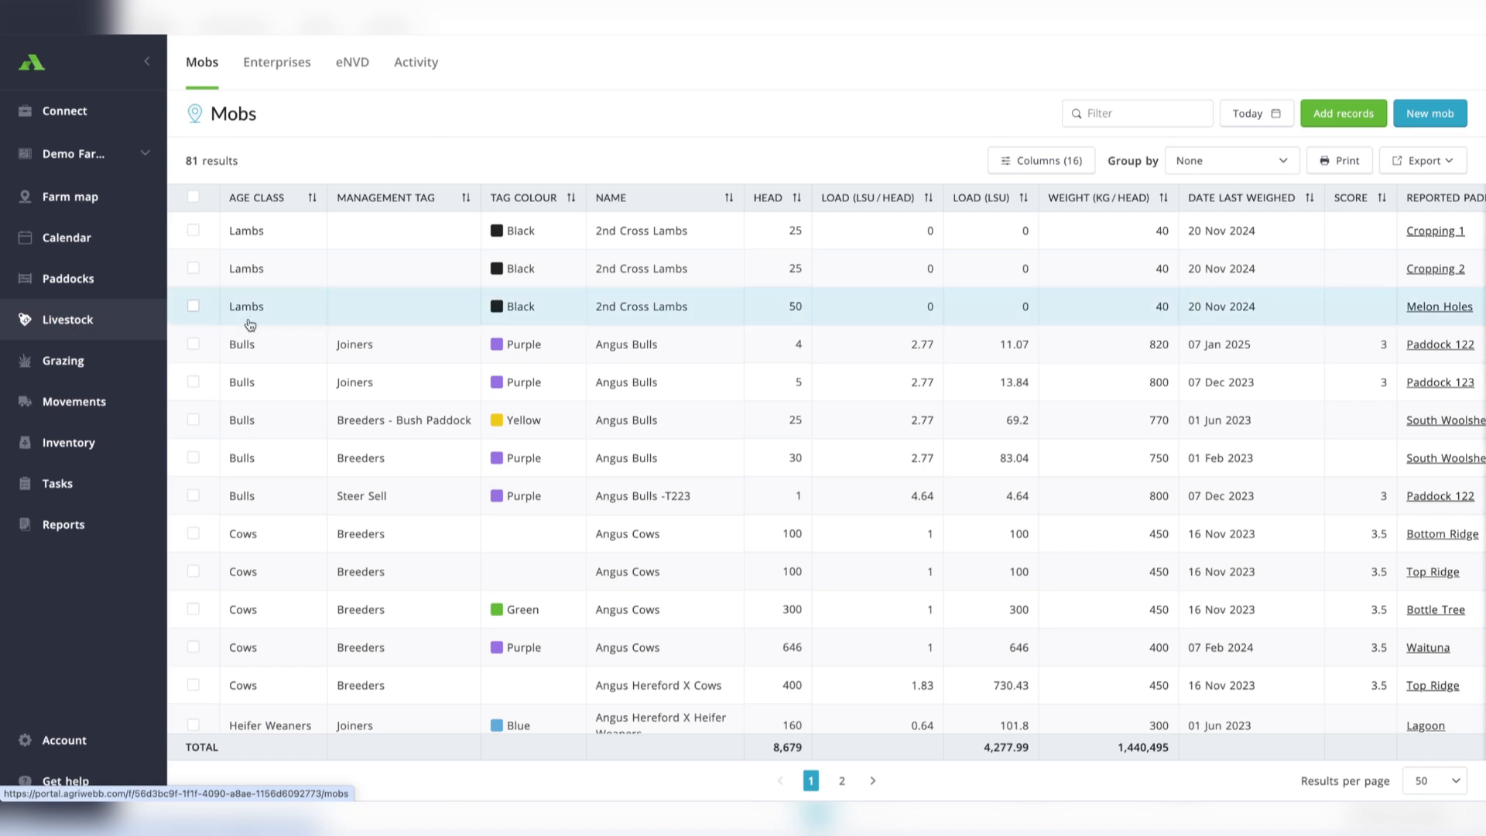
pyautogui.click(278, 69)
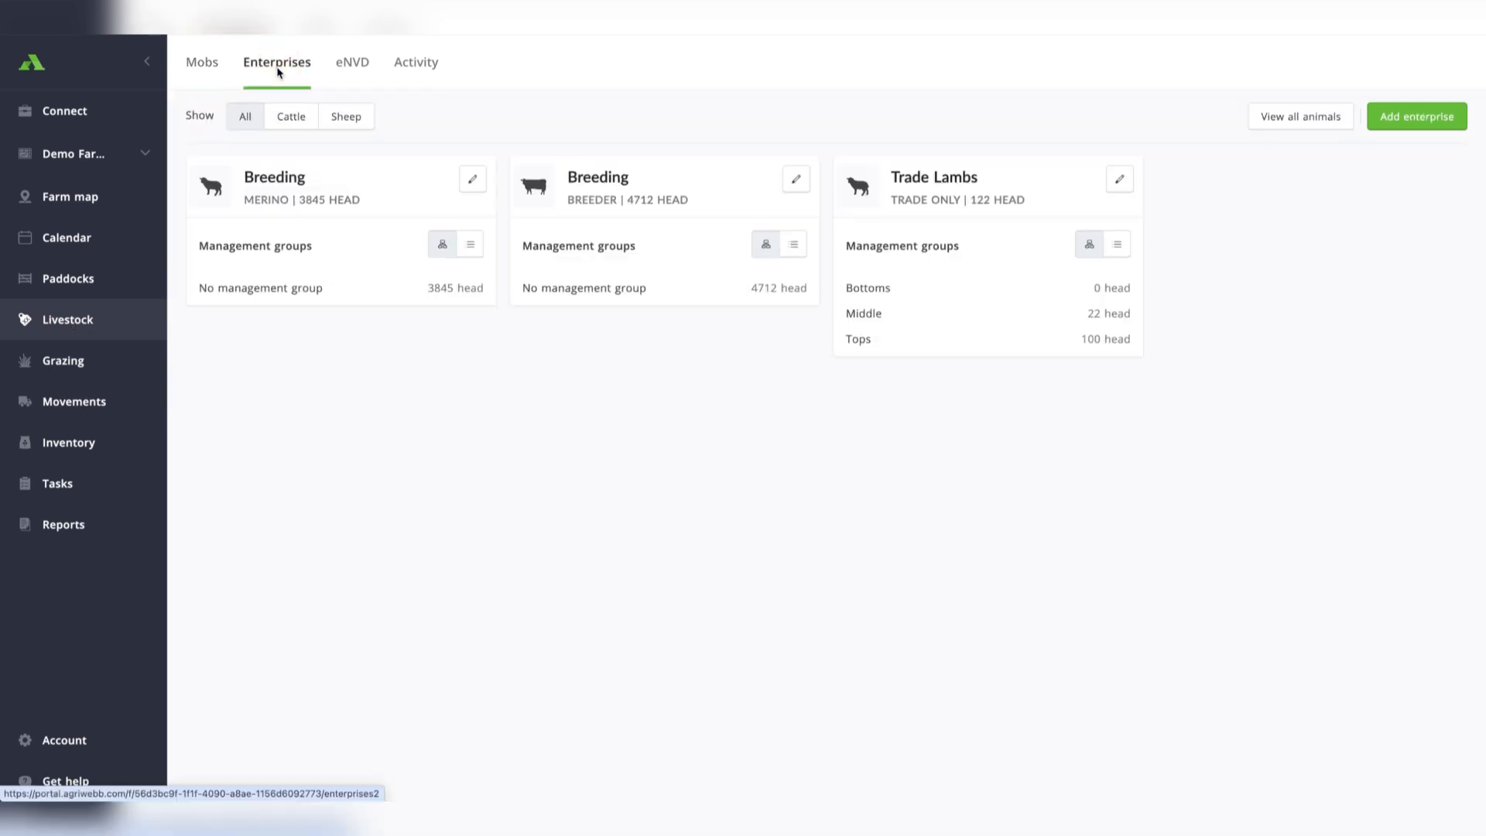
pyautogui.click(1424, 120)
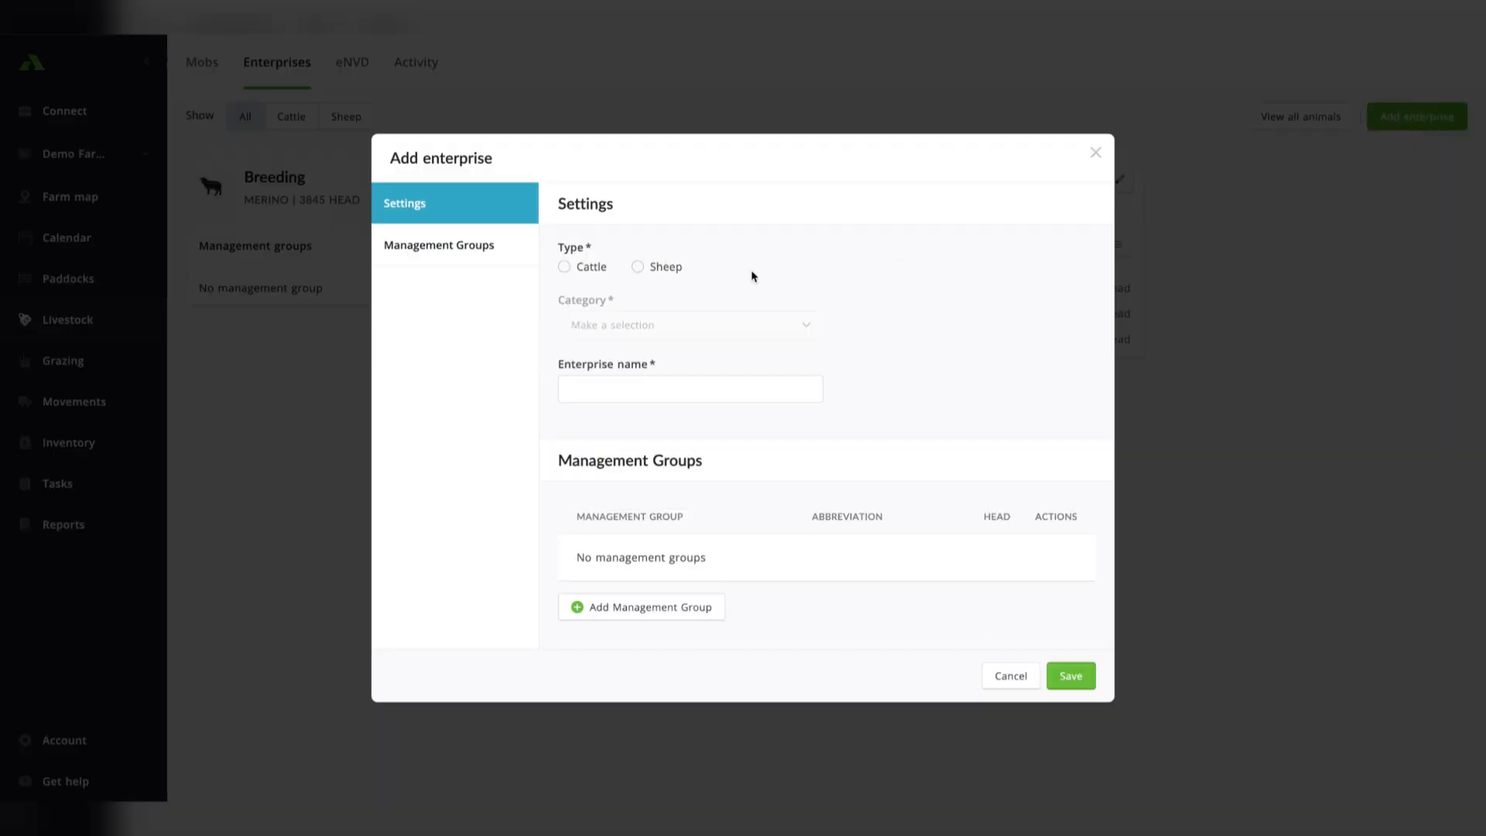
pyautogui.click(597, 269)
pyautogui.click(653, 326)
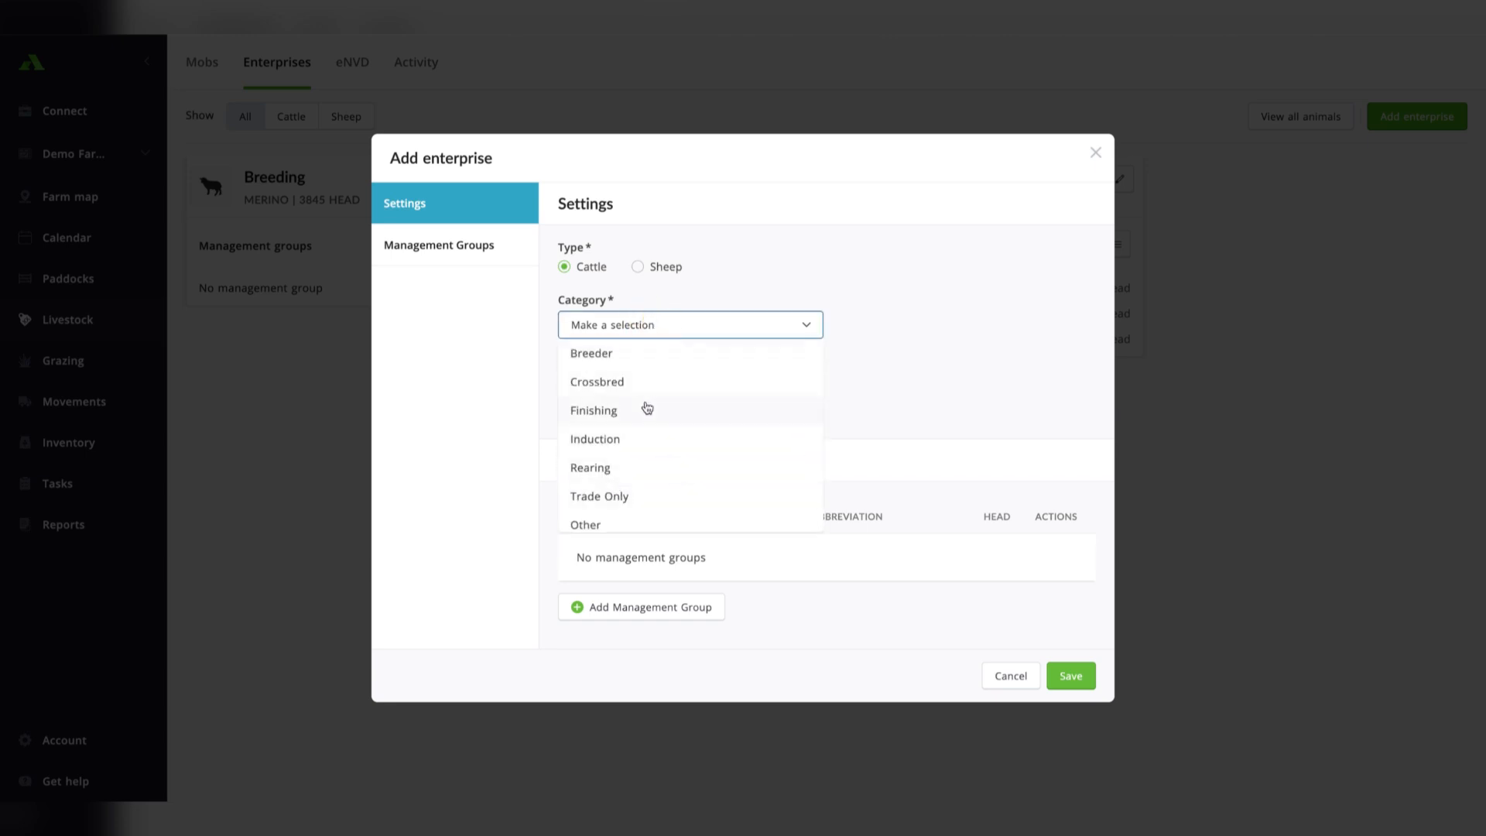
pyautogui.click(628, 362)
pyautogui.click(627, 393)
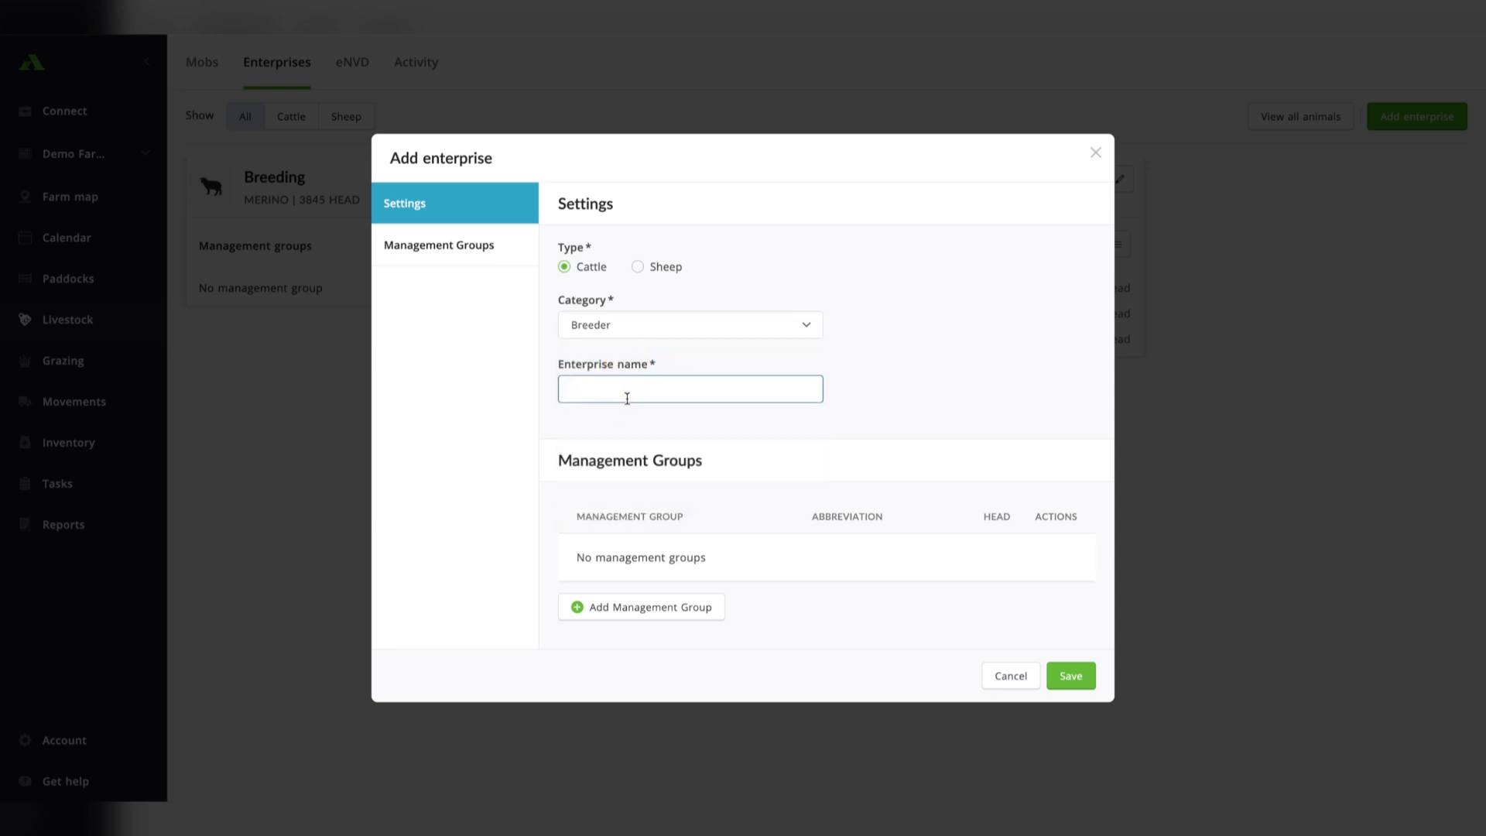
pyautogui.write('Agistment')
# Add a management group carrying the first livestock owner's name to the enterprise, with the abbreviation JP.
pyautogui.click(692, 607)
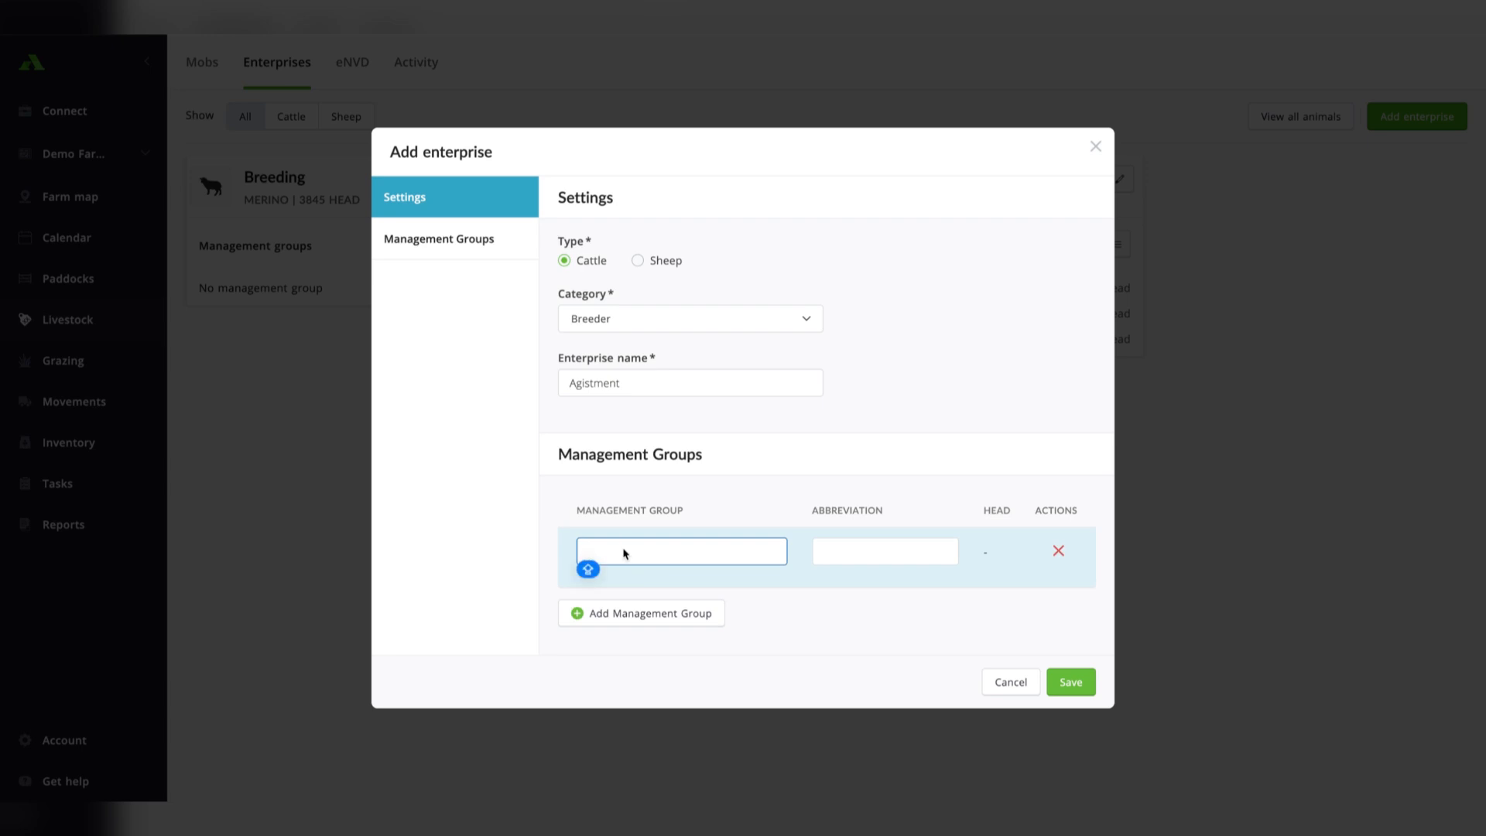
pyautogui.write('J Price')
pyautogui.click(824, 551)
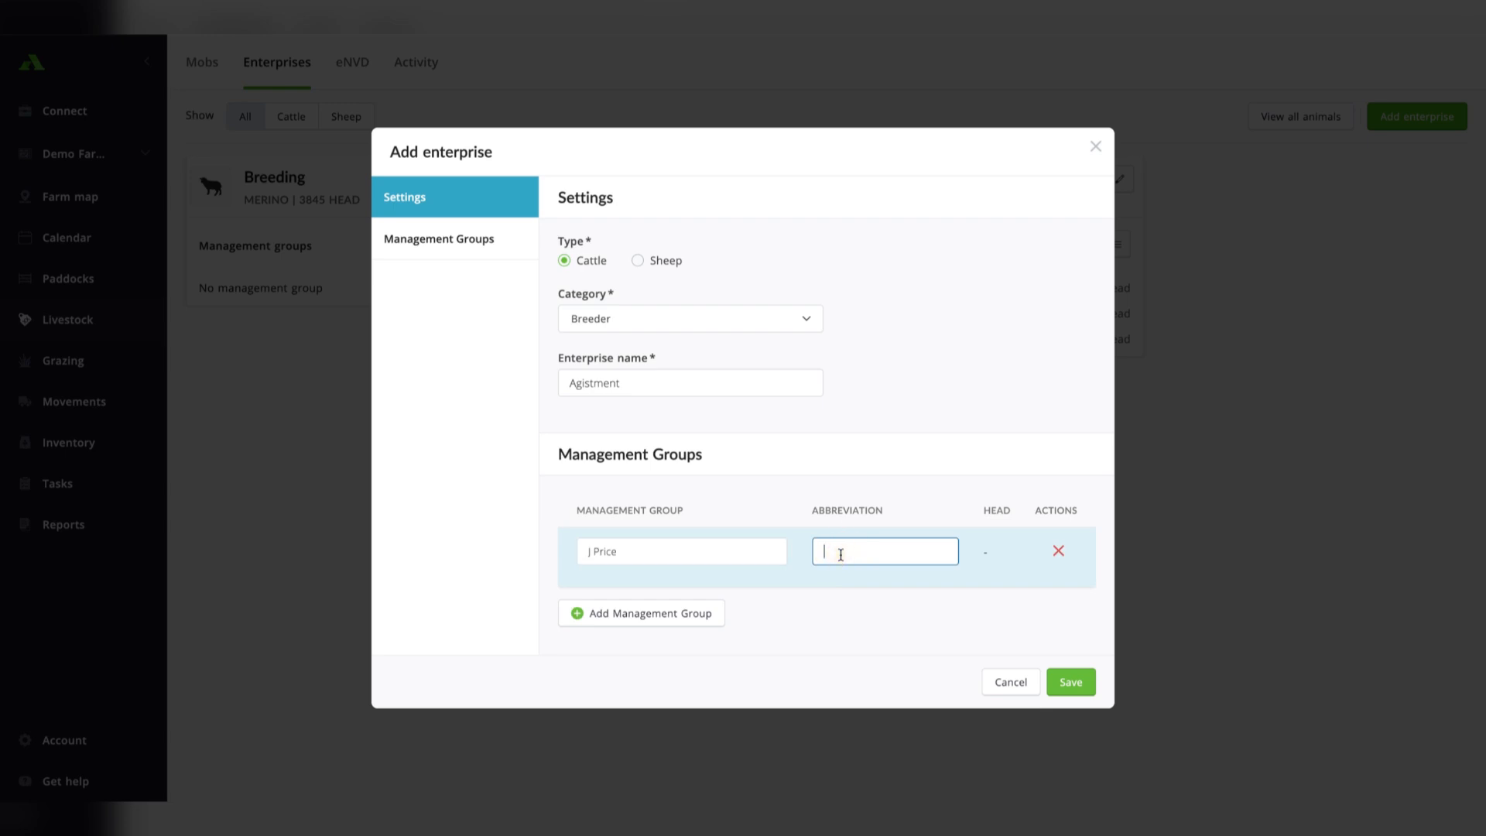
pyautogui.write('JP')
# Add a second management group, Corporate Pastoral Co, with the abbreviation CPCo and save the enterprise.
pyautogui.click(681, 617)
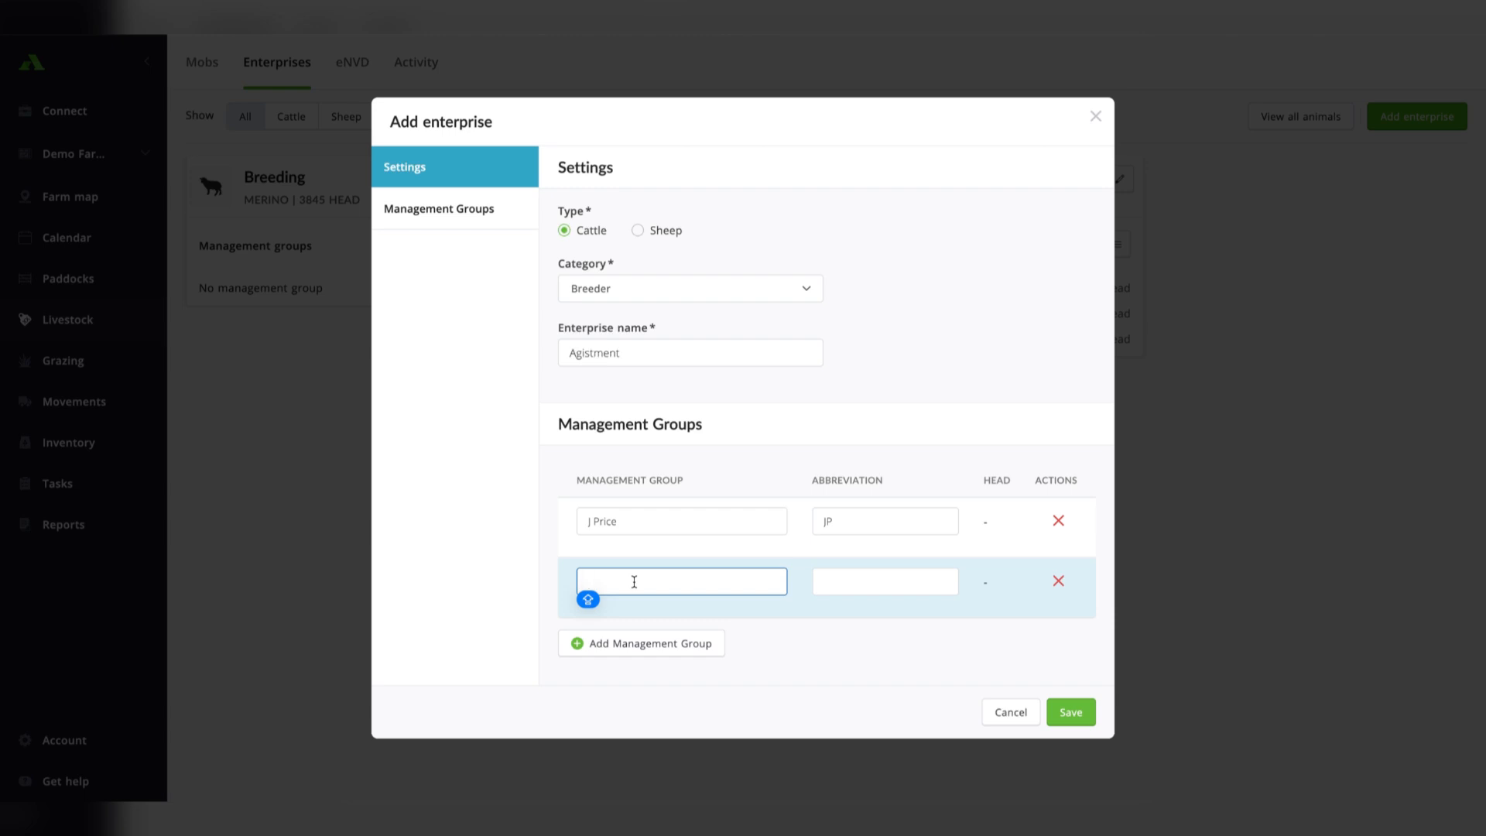
pyautogui.write('Corp')
pyautogui.write('orta')
pyautogui.write('e Pastoral')
pyautogui.write(' Pty')
pyautogui.press('BackSpace')
pyautogui.press('BackSpace')
pyautogui.press('BackSpace')
pyautogui.write('Co')
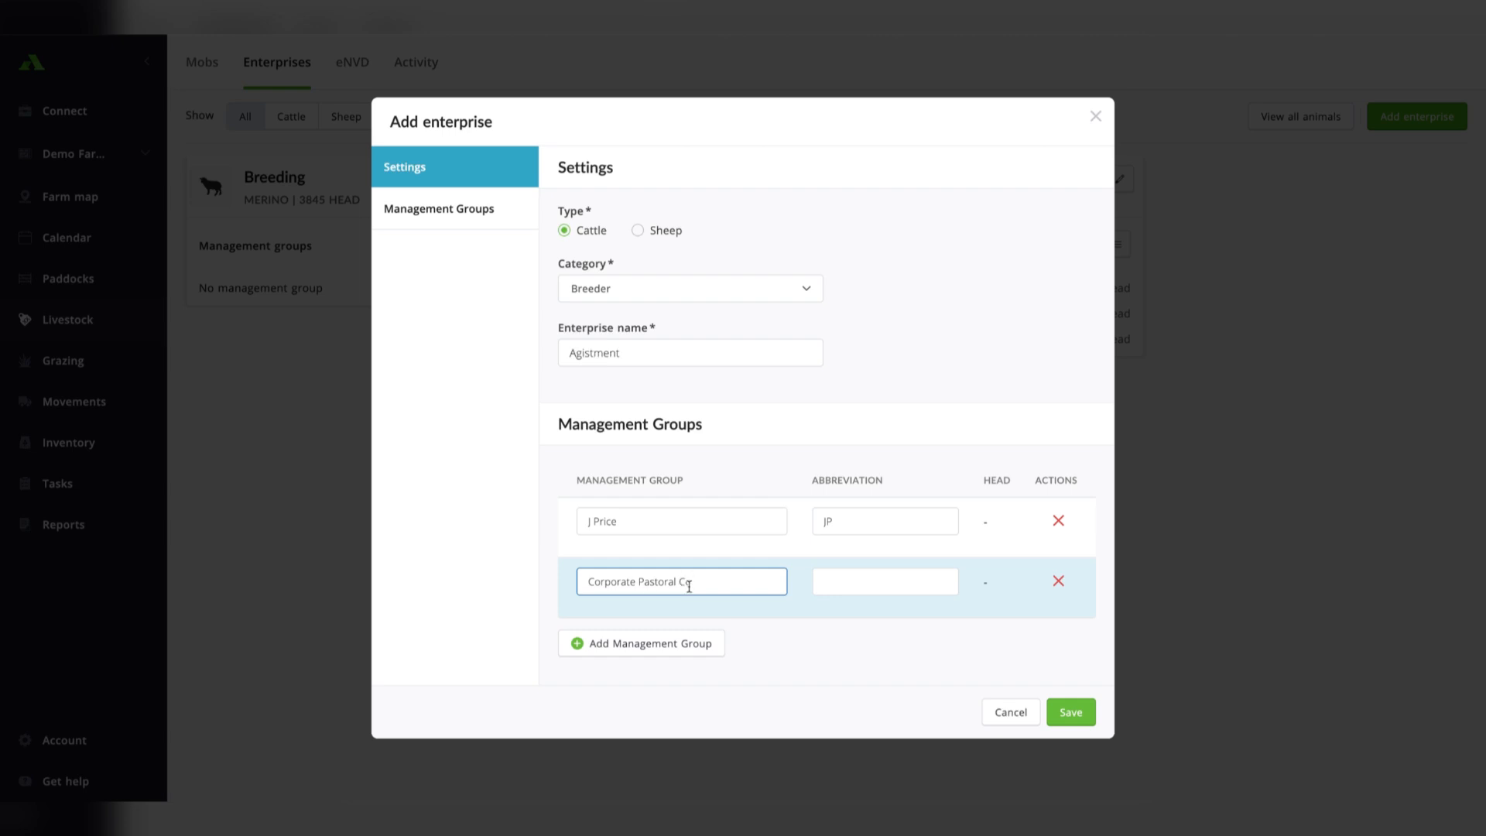
pyautogui.click(856, 583)
pyautogui.write('CPC')
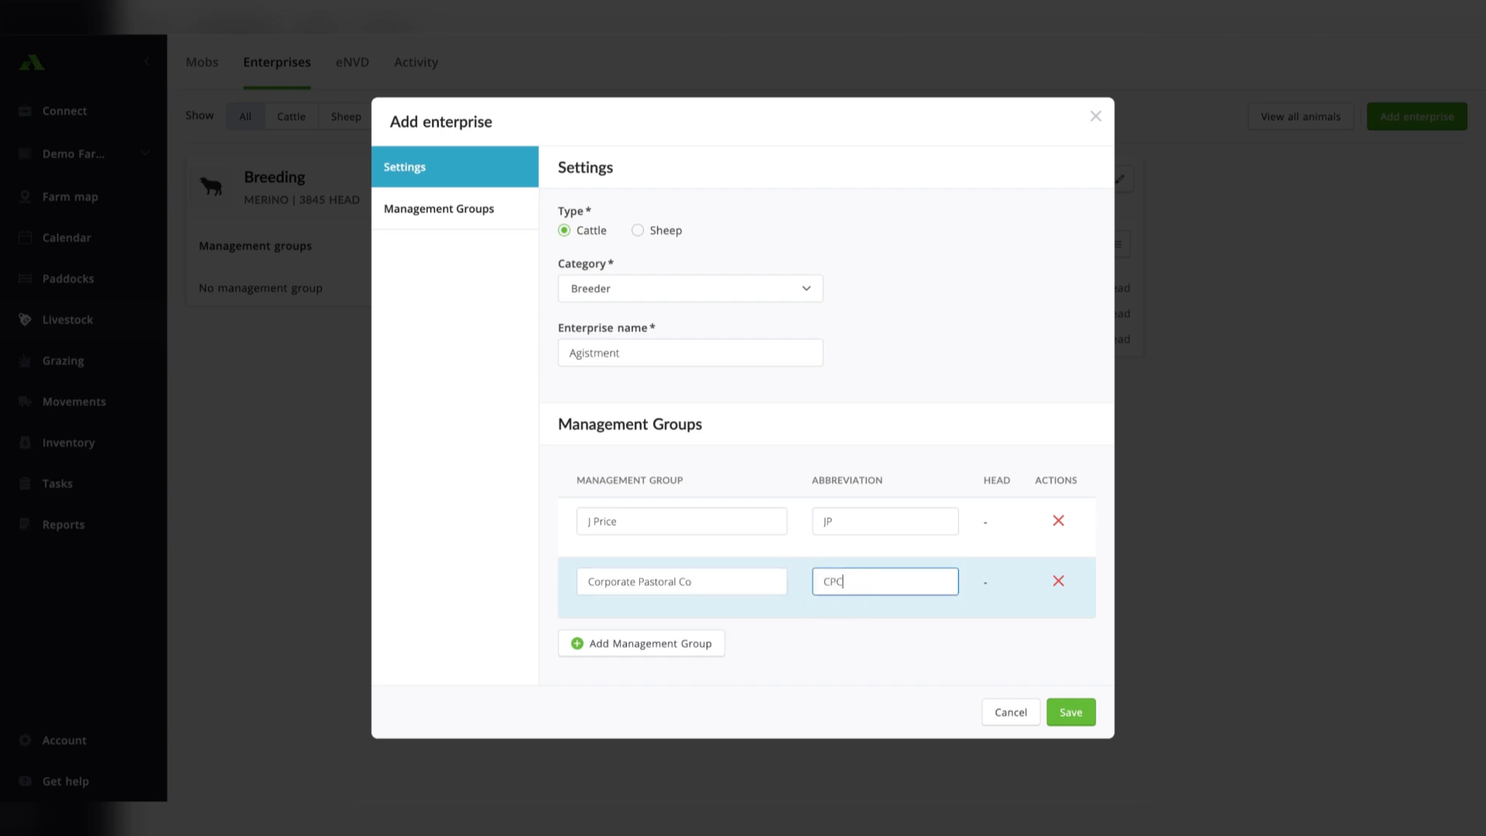
pyautogui.write('o')
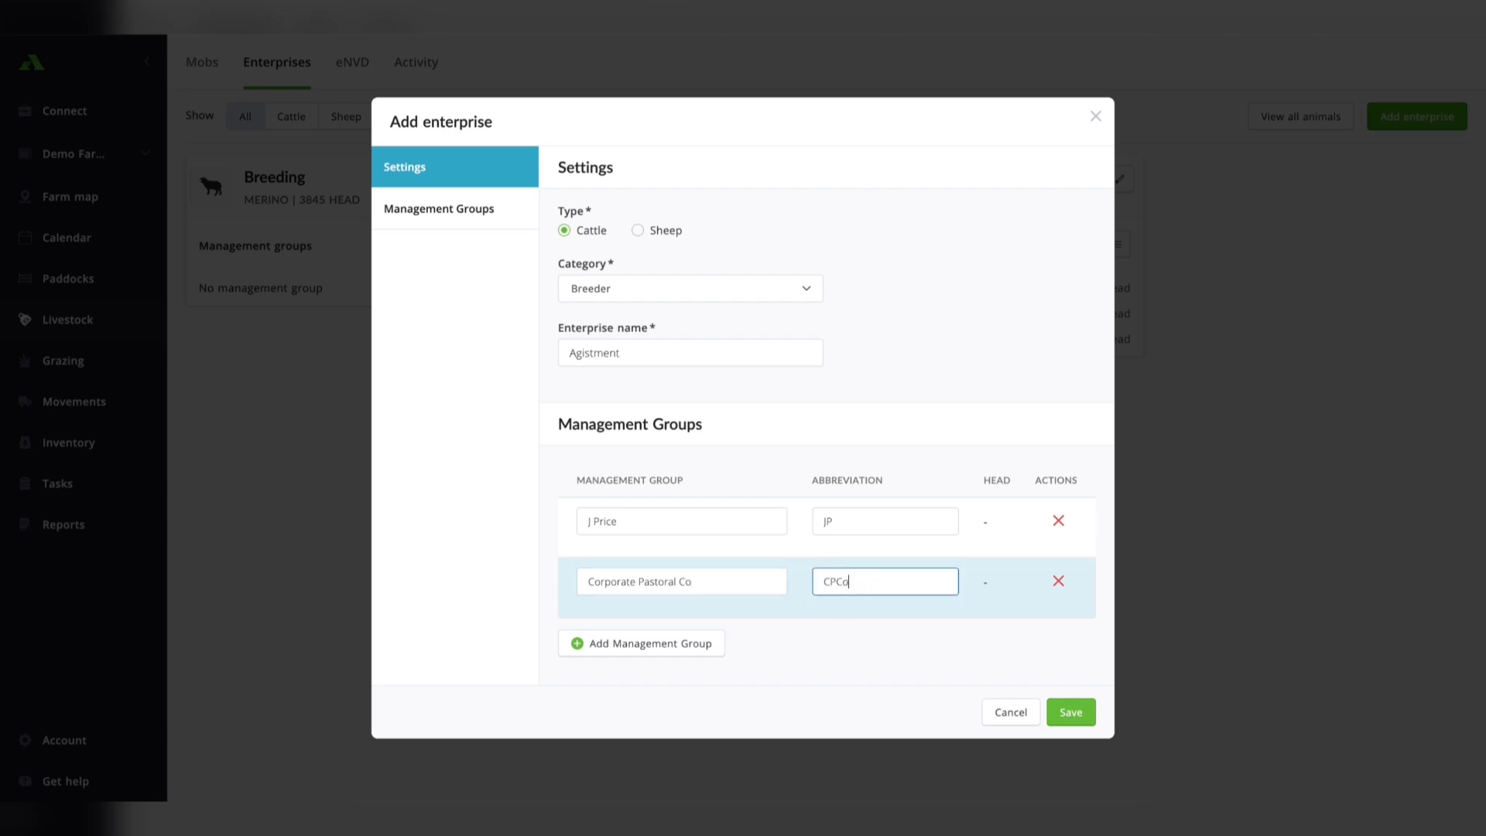
pyautogui.click(1073, 710)
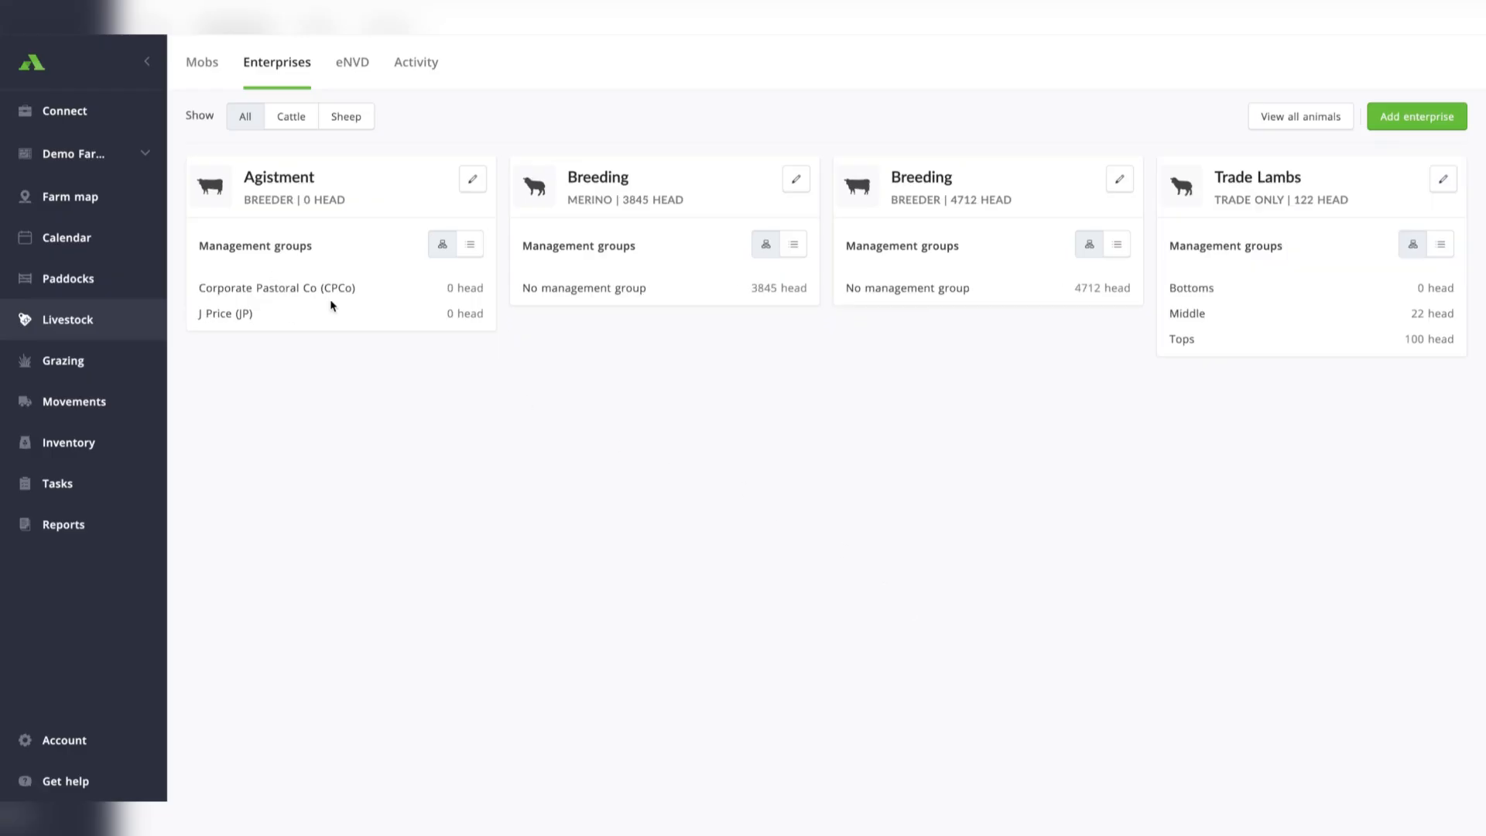
# Examine the category breakdowns of the Agistment and Merino Breeding enterprises, including the Merino head counts.
pyautogui.click(469, 250)
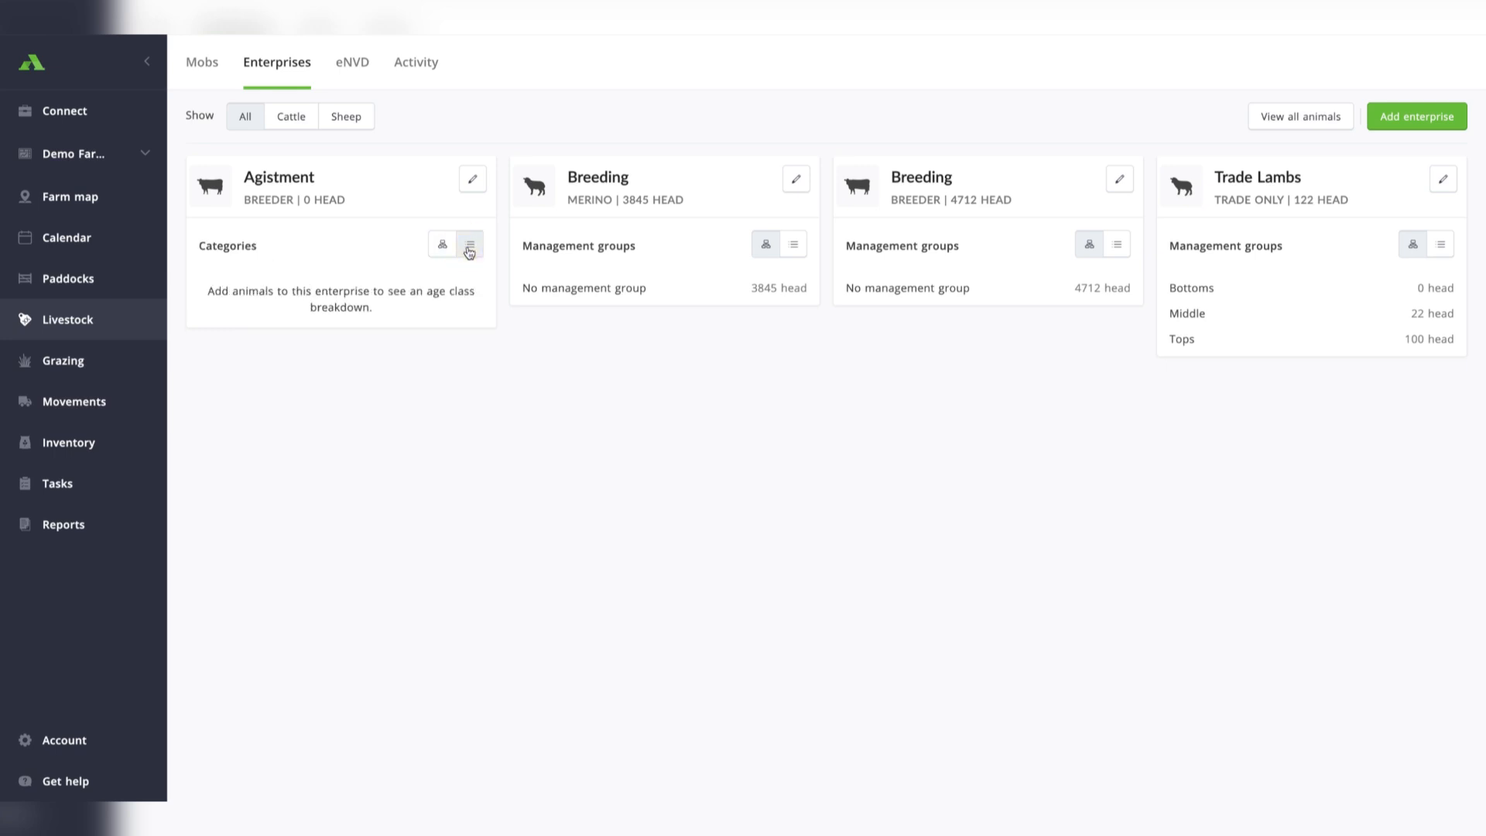
pyautogui.click(444, 246)
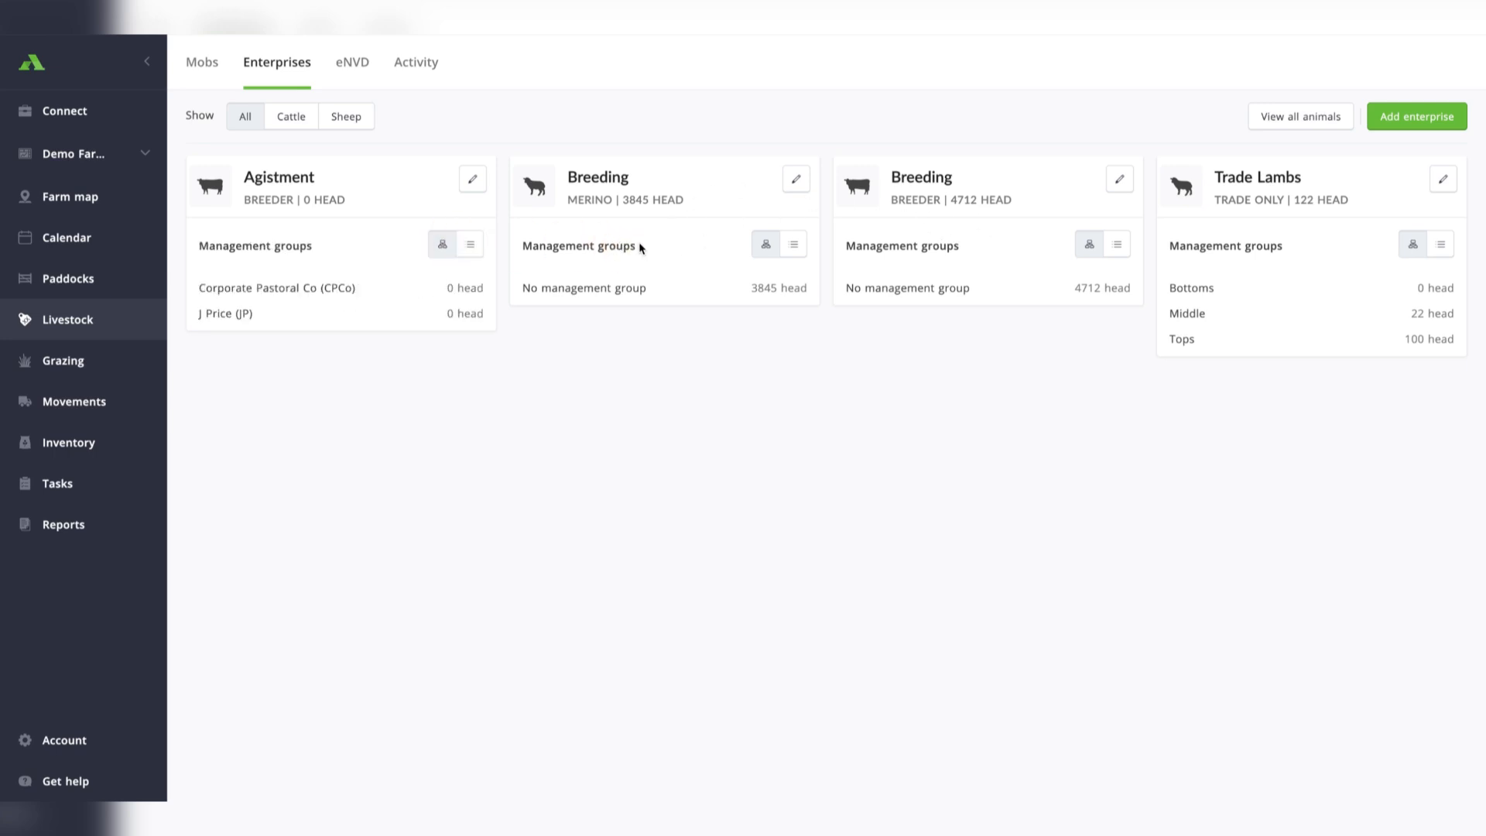
pyautogui.moveTo(640, 248); pyautogui.dragTo(526, 246)
pyautogui.click(796, 244)
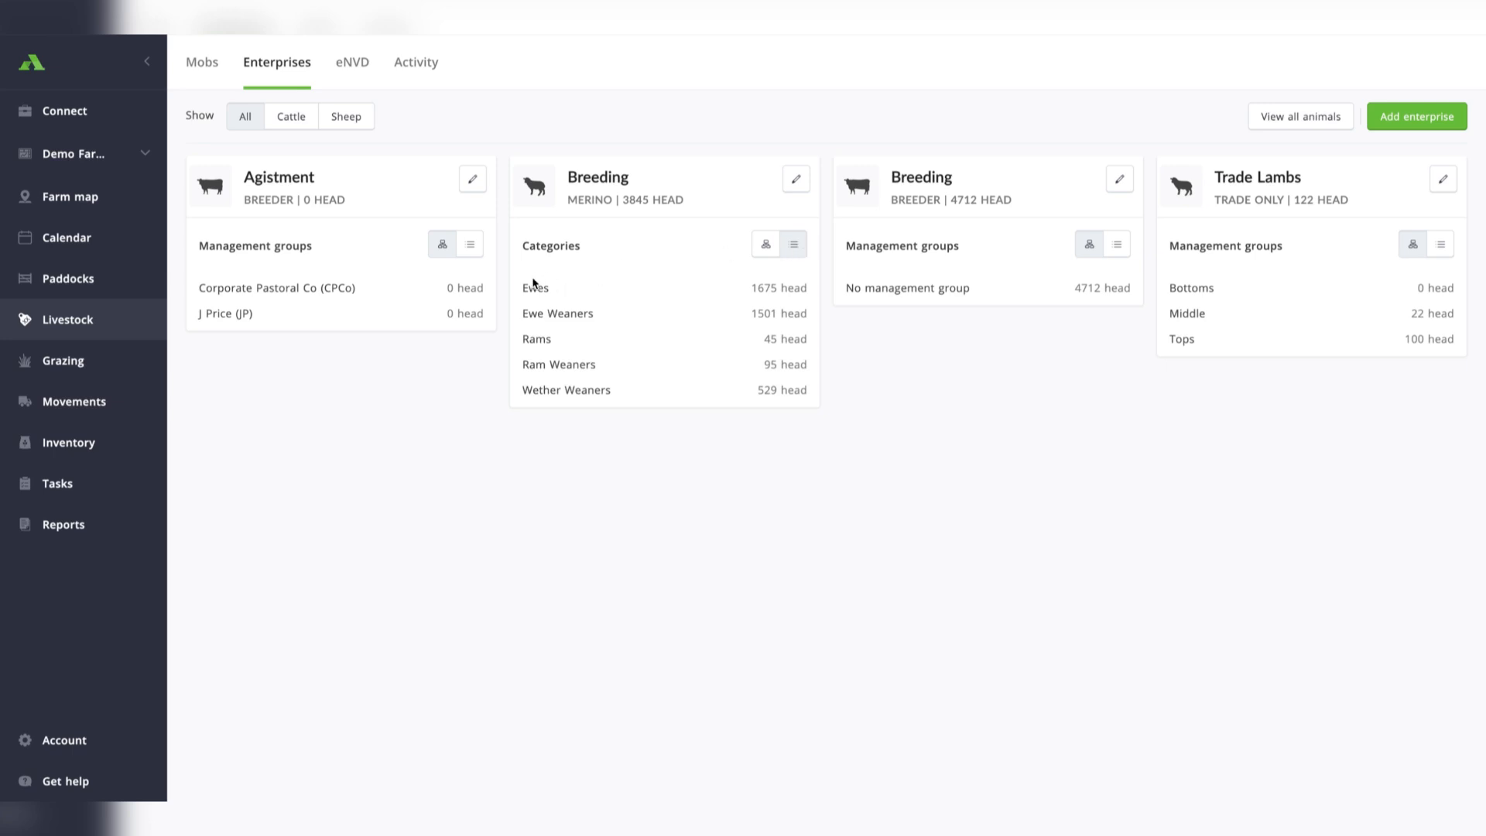
pyautogui.moveTo(737, 288); pyautogui.dragTo(789, 291)
pyautogui.click(810, 290)
pyautogui.moveTo(623, 201); pyautogui.dragTo(686, 206)
pyautogui.click(687, 206)
# Create an Enterprise/management group record from the mobs list and select the Black tag 34 Weaners mob for it.
pyautogui.click(200, 68)
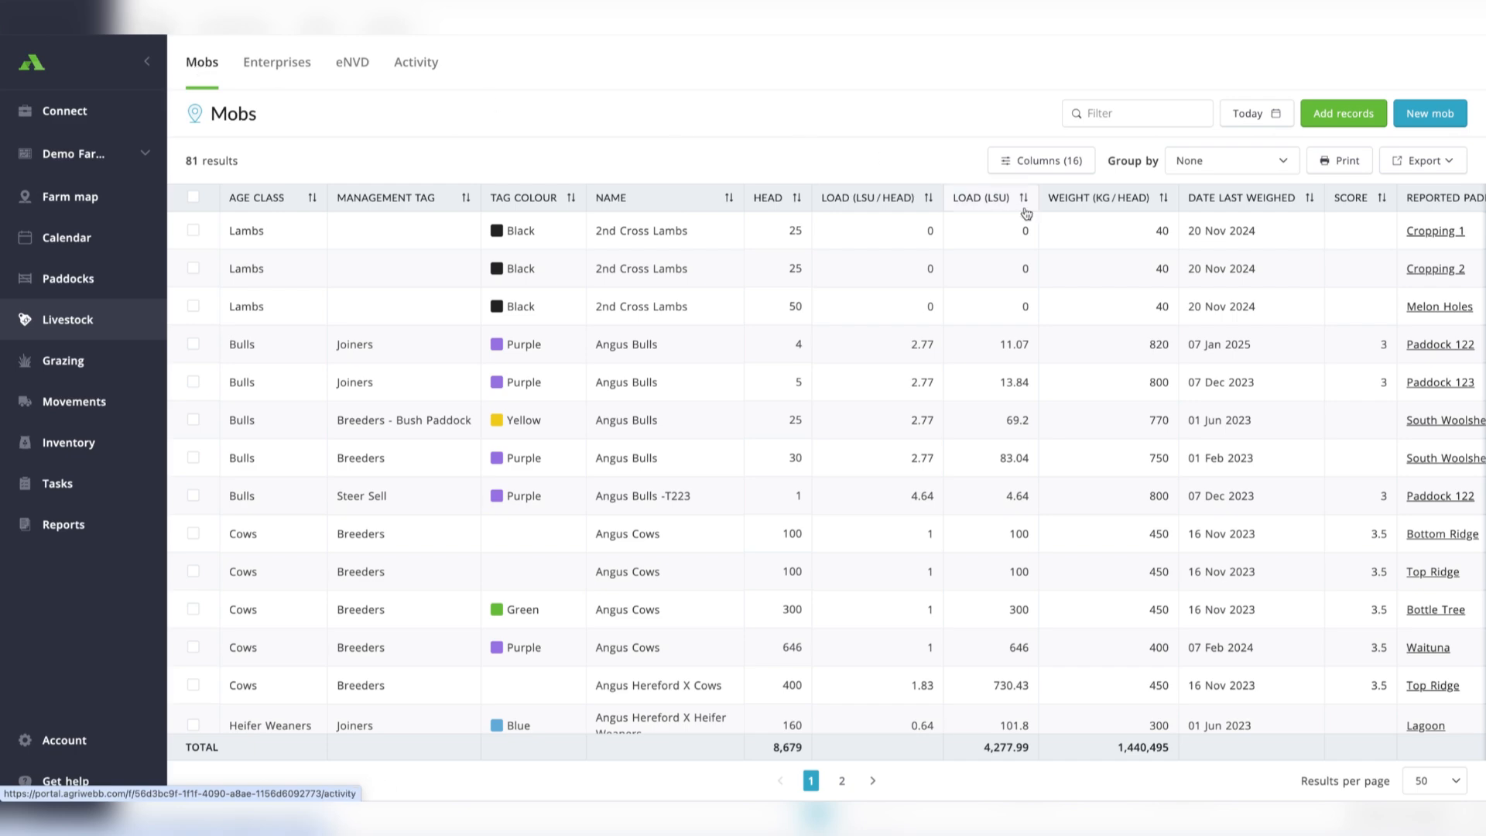
pyautogui.click(1347, 116)
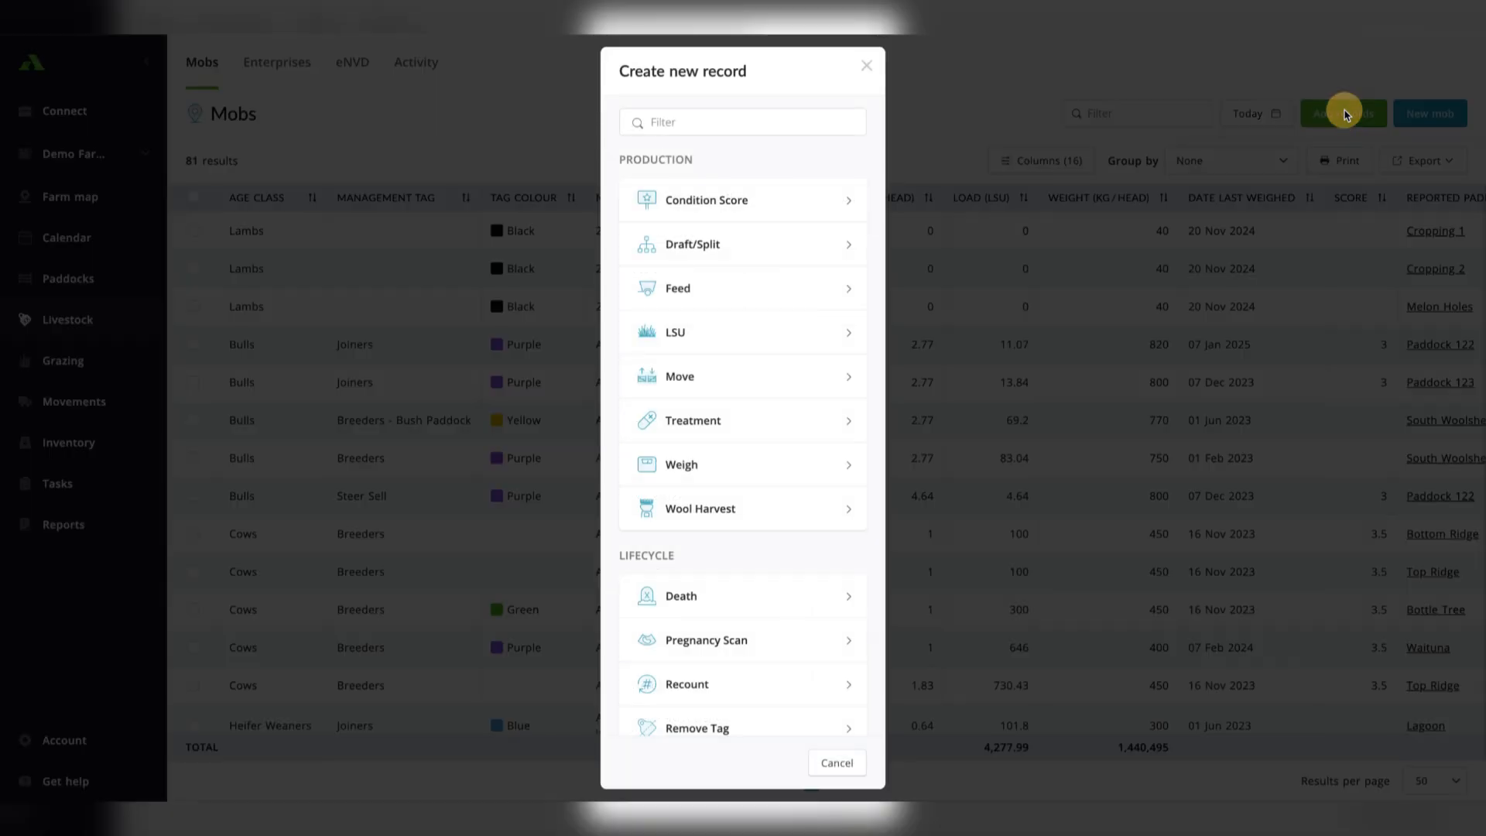
pyautogui.scroll(-4, 759, 252)
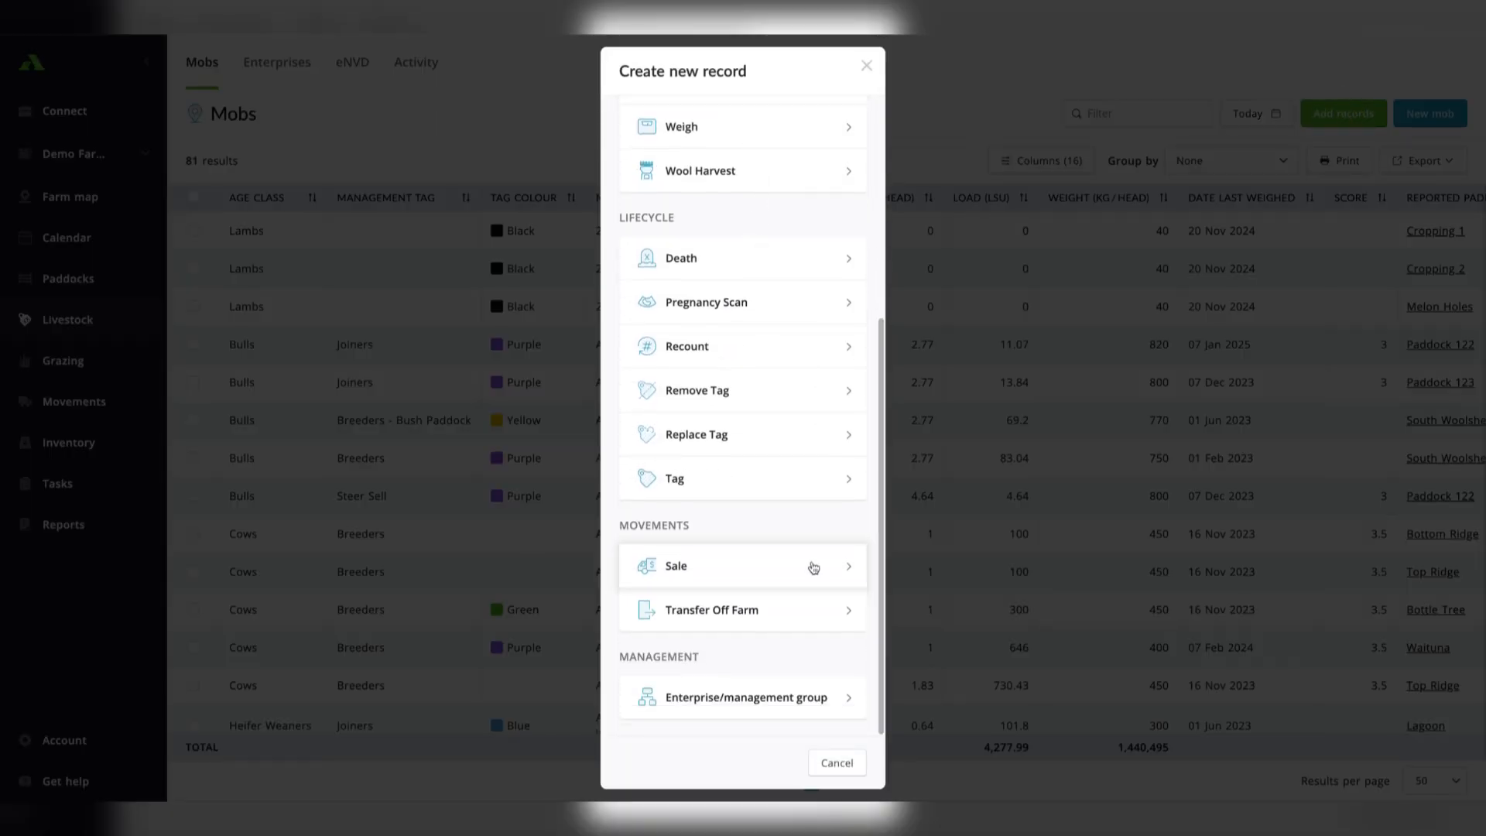
pyautogui.click(706, 700)
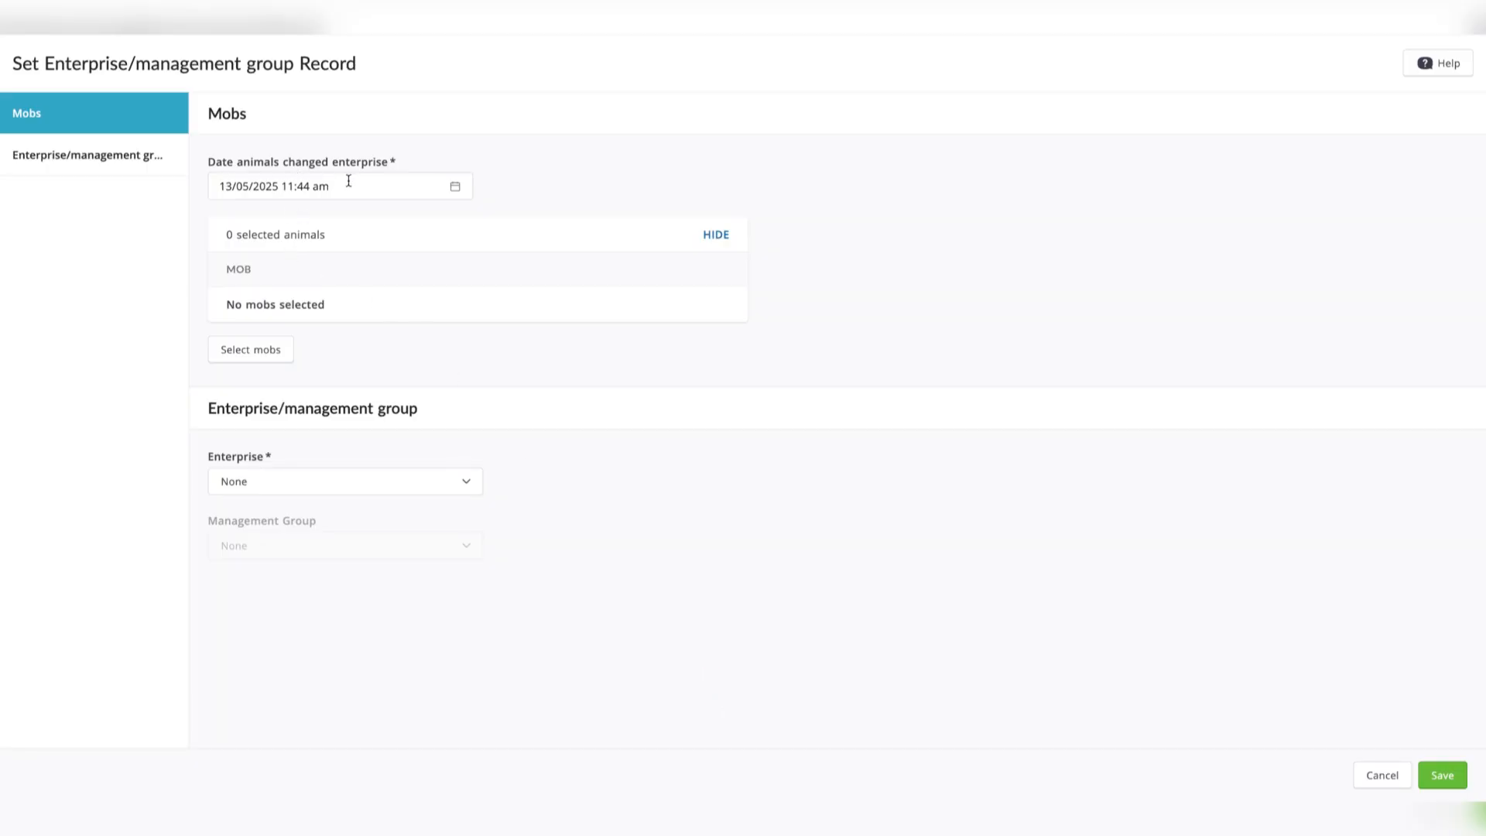
pyautogui.click(260, 349)
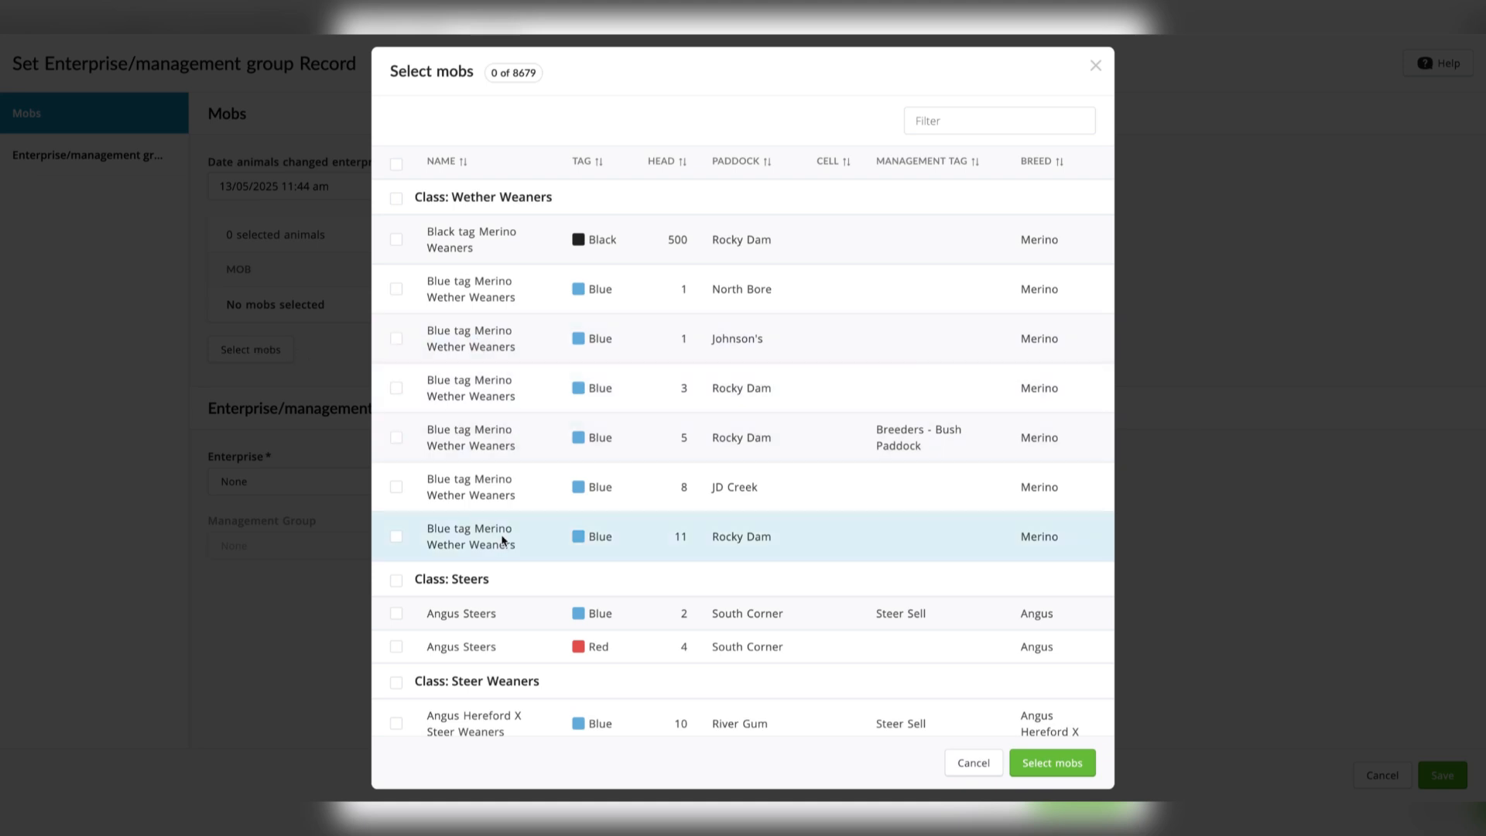
pyautogui.scroll(-3, 491, 629)
pyautogui.click(397, 573)
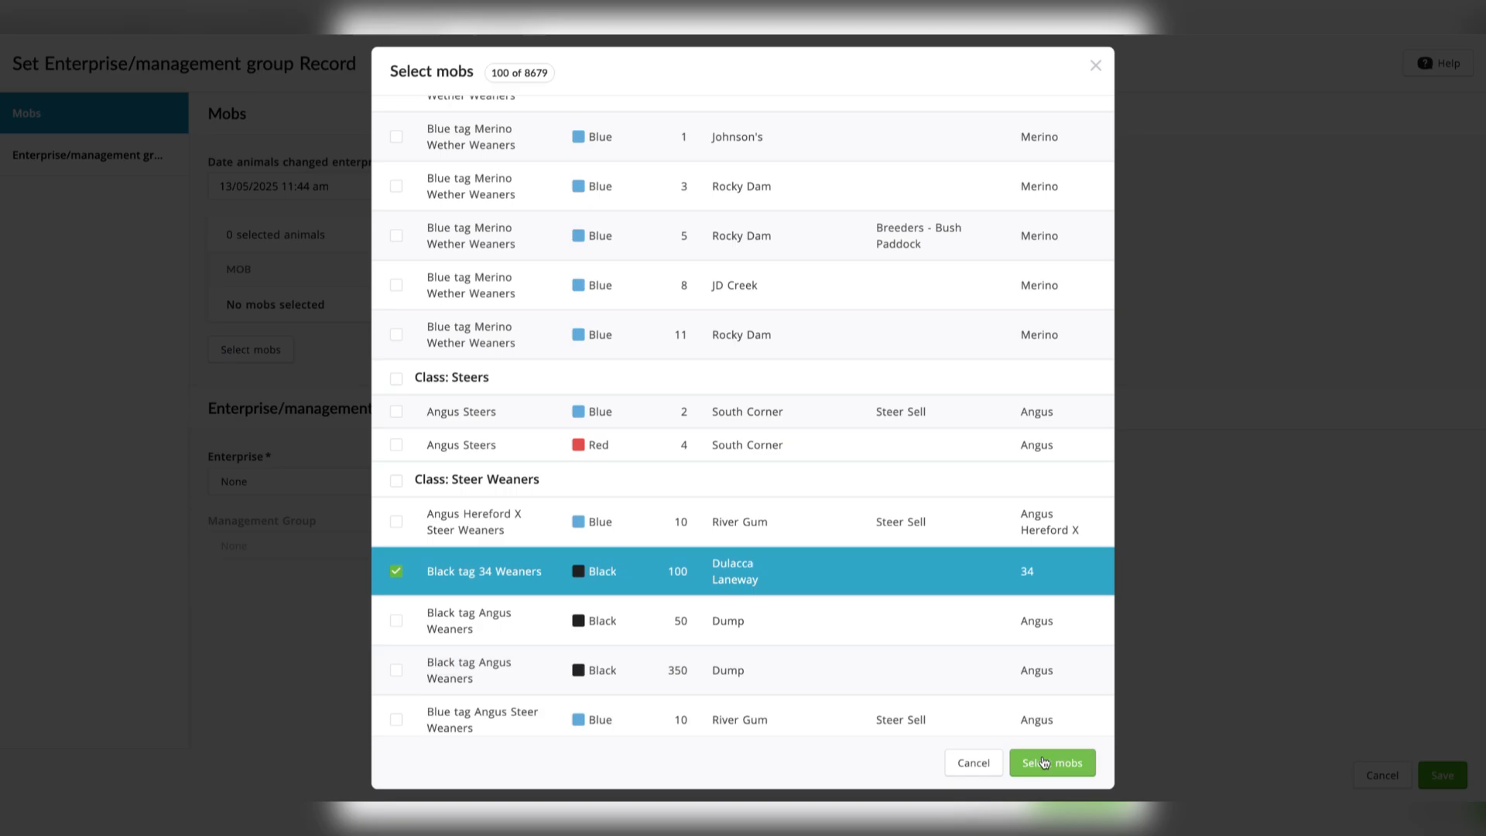
pyautogui.click(1051, 763)
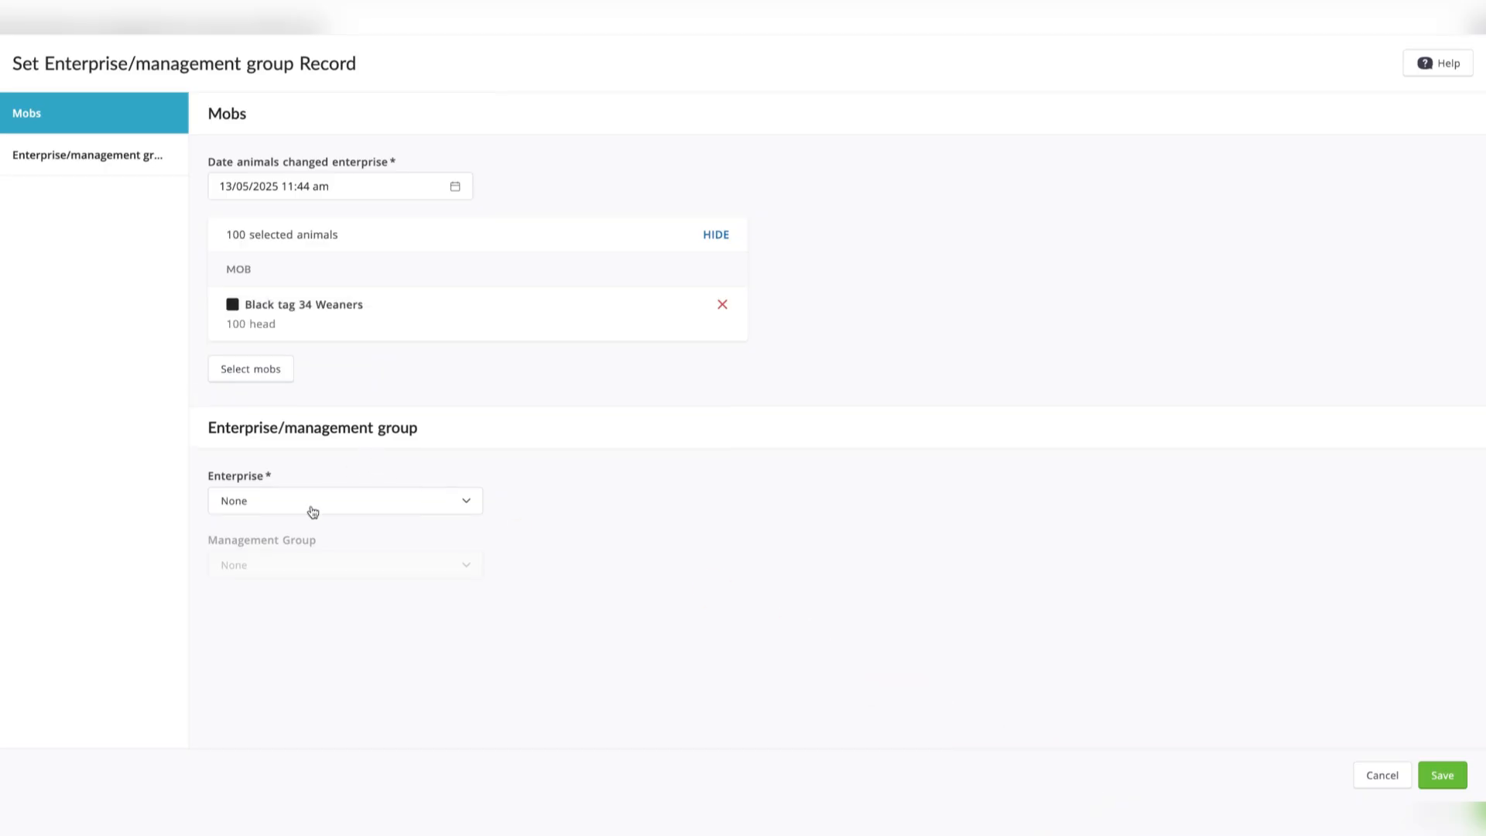
# Assign the selected mob to the Agistment enterprise and its Corporate Pastoral Co (CPCo) management group, and save the record.
pyautogui.click(307, 507)
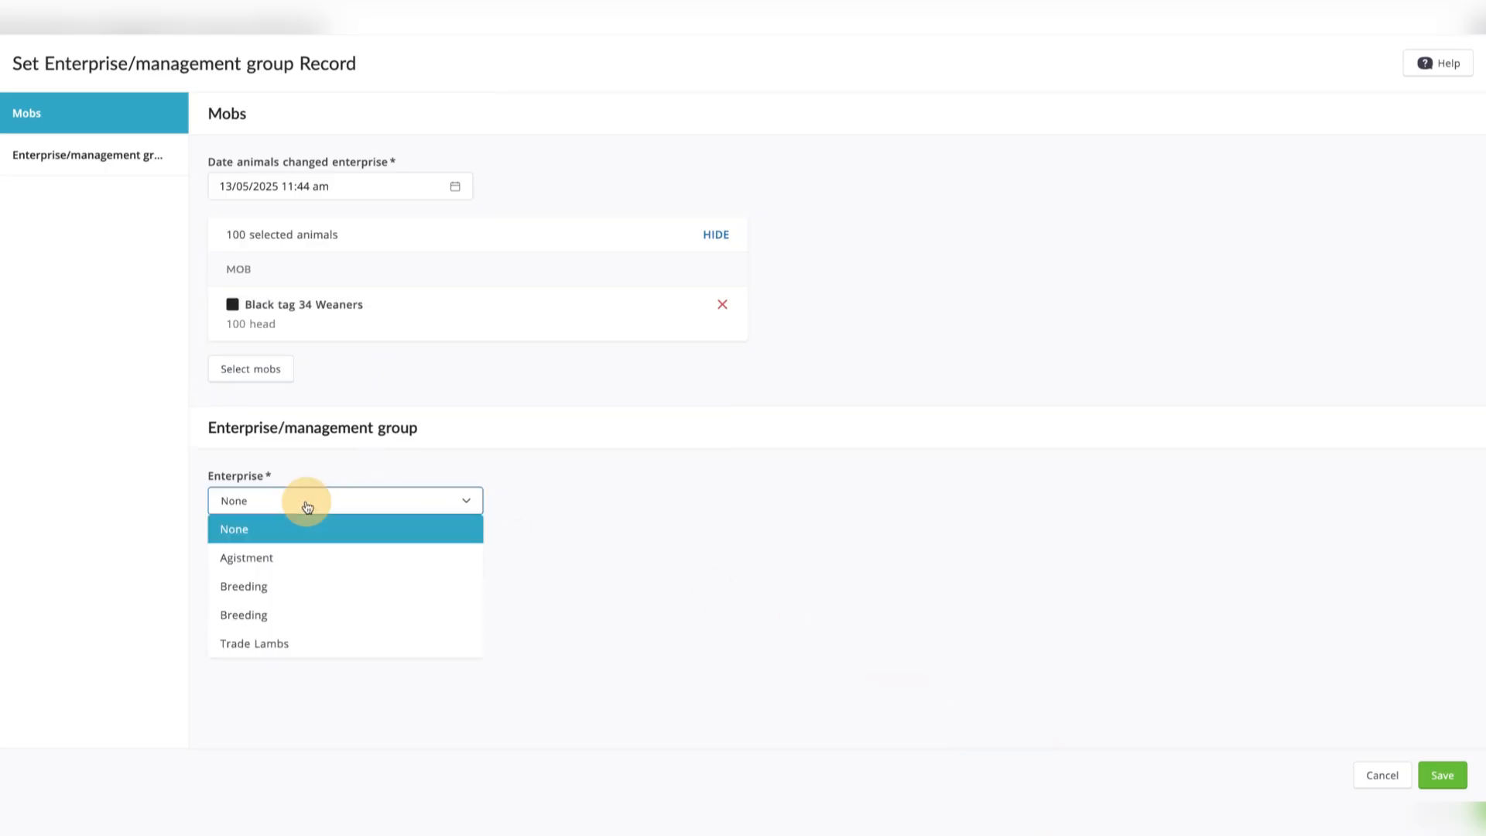
pyautogui.click(291, 561)
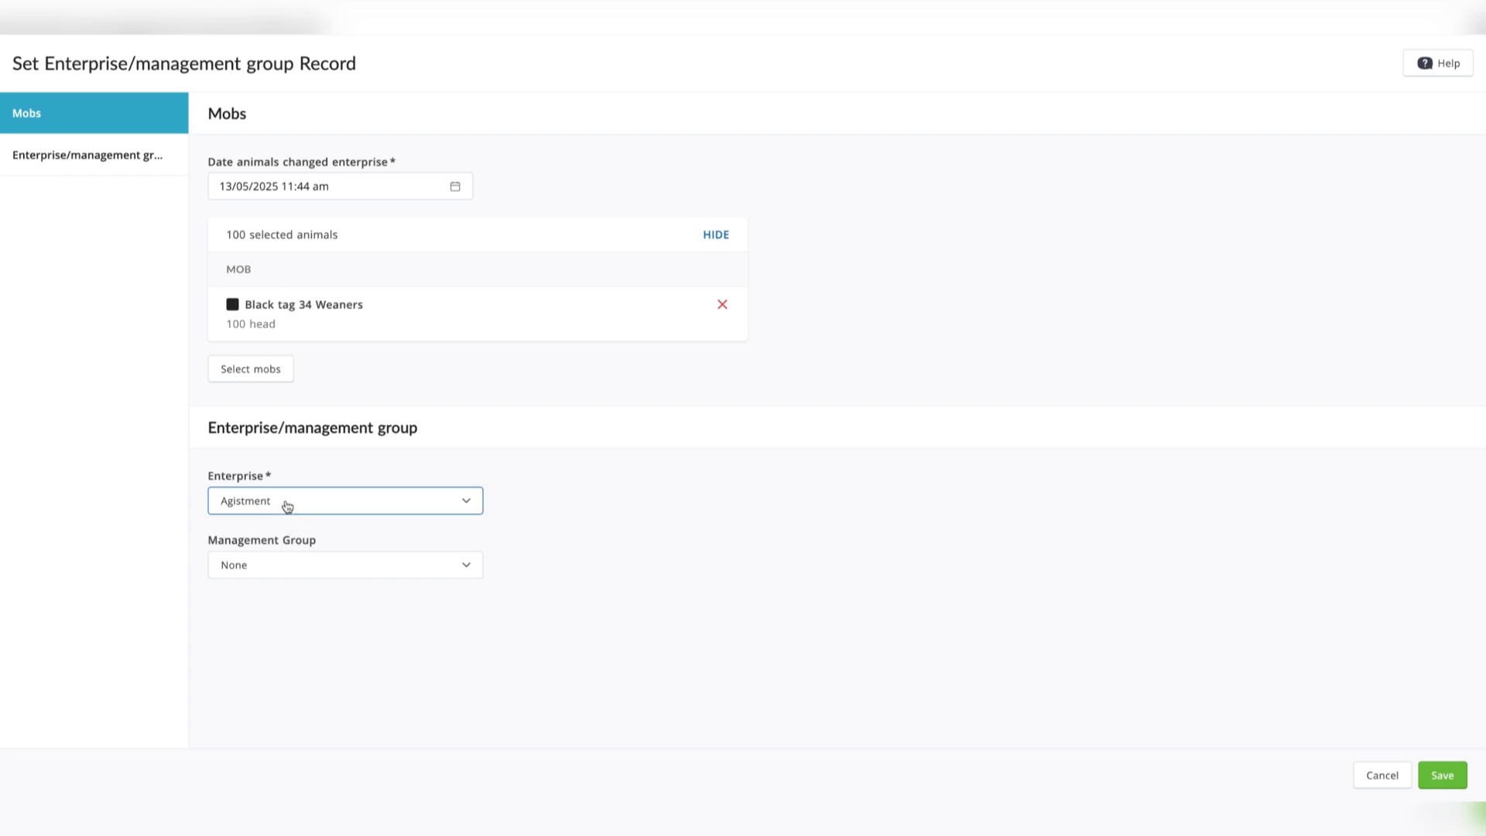
pyautogui.click(298, 562)
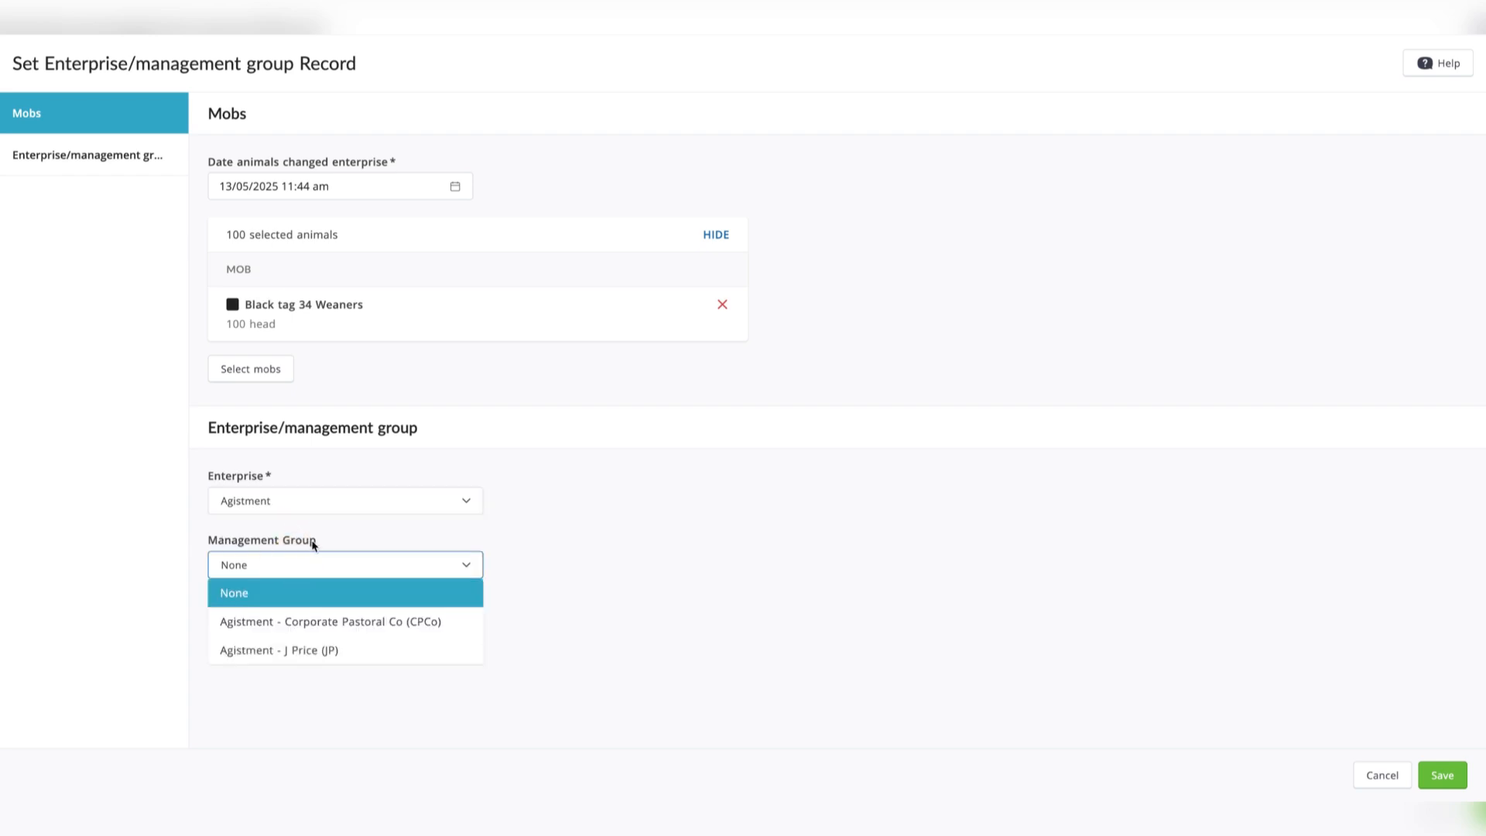
pyautogui.click(334, 623)
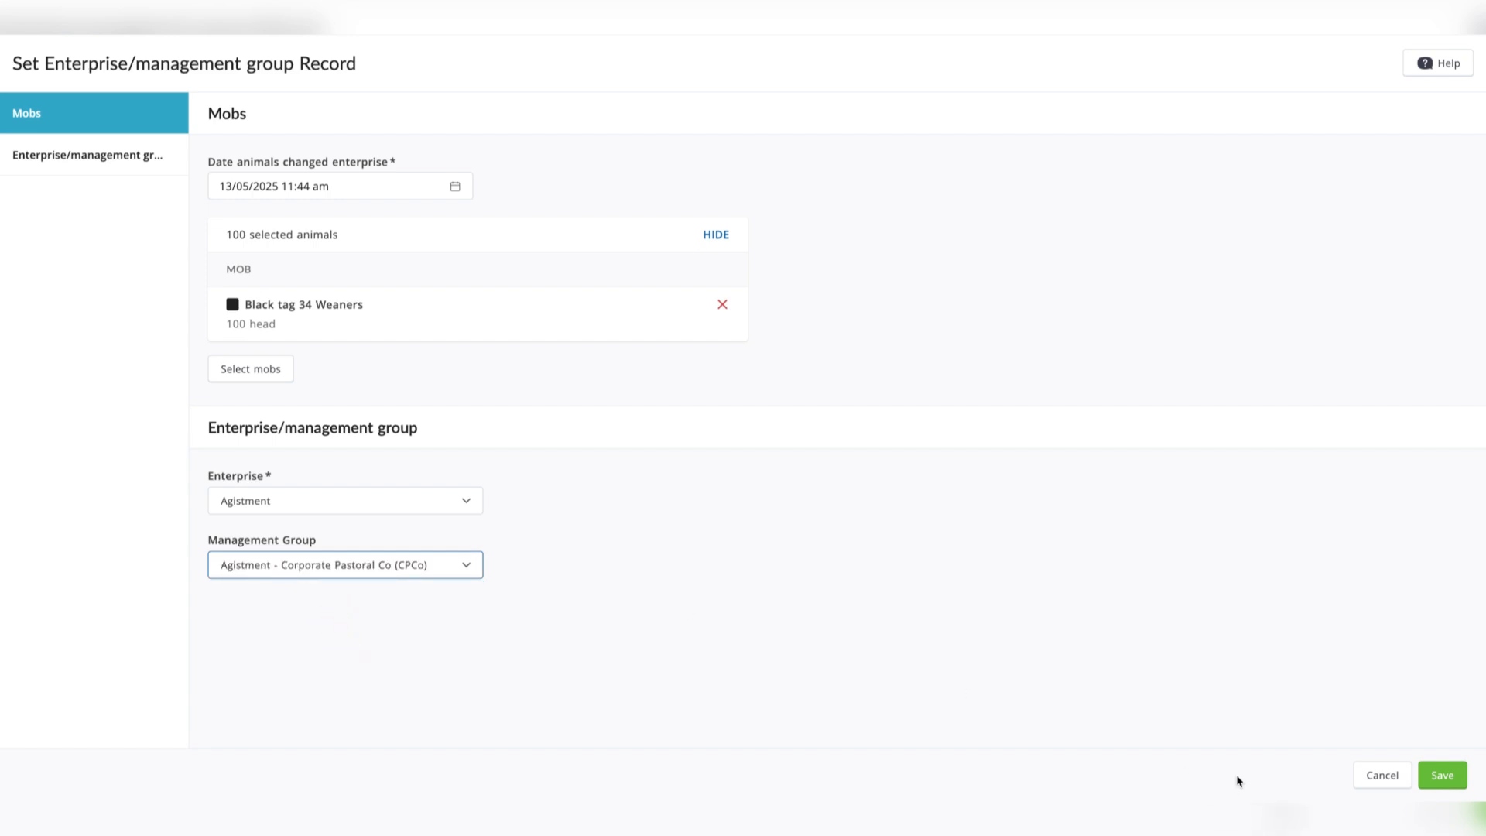
pyautogui.click(1461, 782)
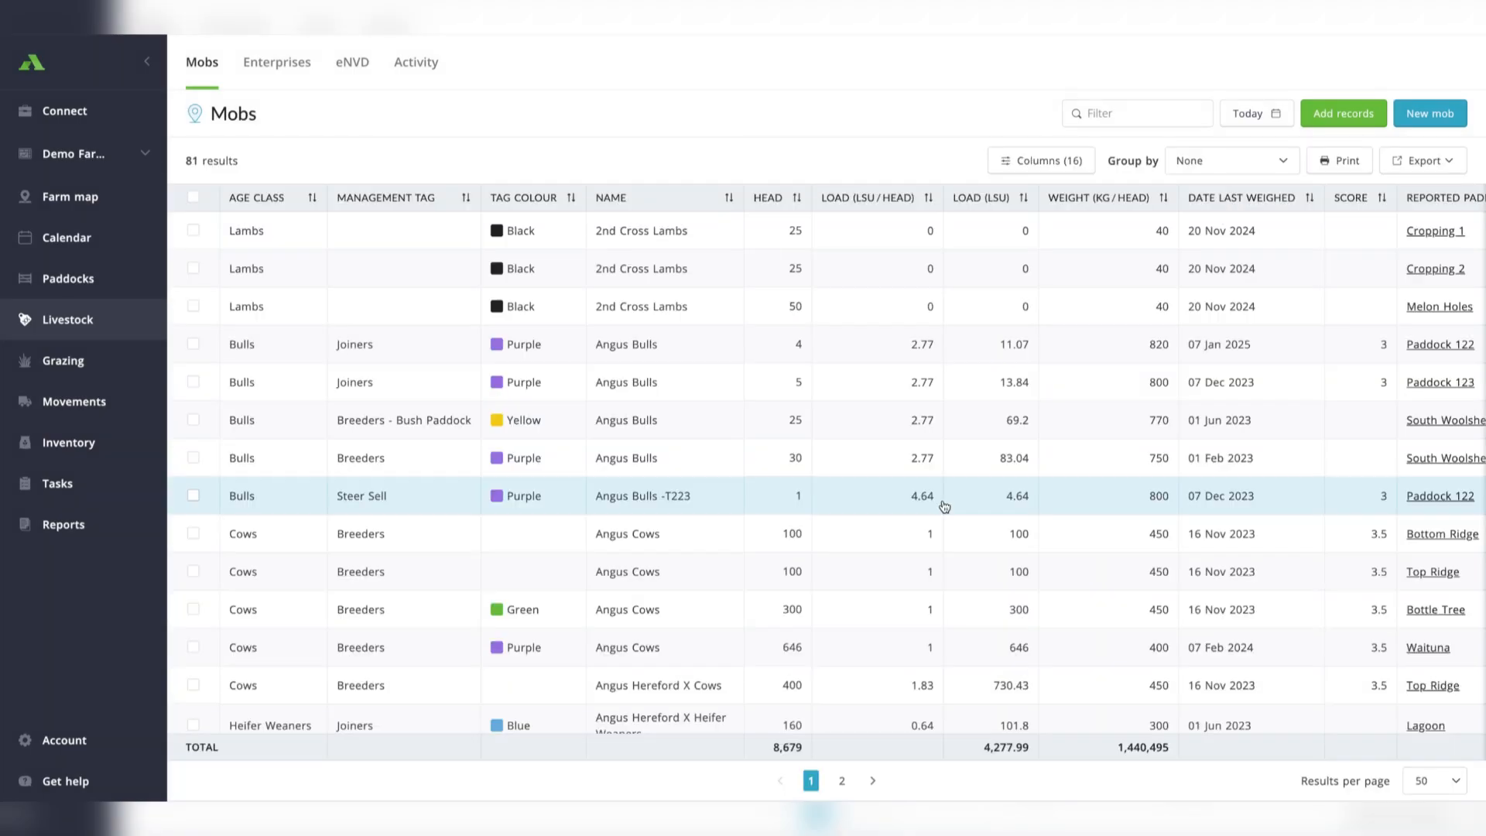
# Check the head counts of the Agistment enterprise and its Corporate Pastoral Co group in the enterprises overview.
pyautogui.click(267, 59)
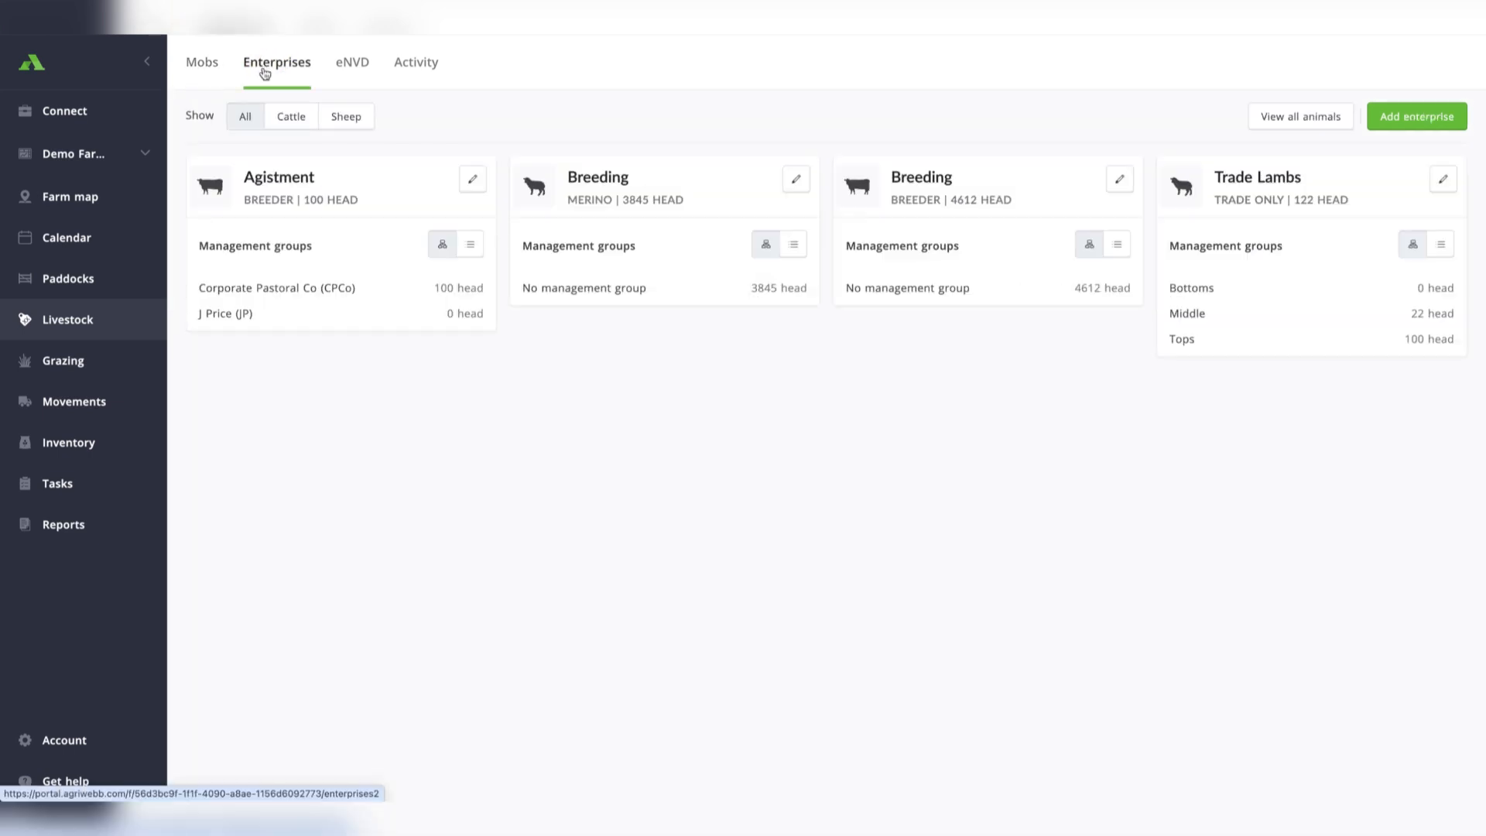
pyautogui.doubleClick(337, 201)
pyautogui.click(389, 204)
pyautogui.click(434, 293)
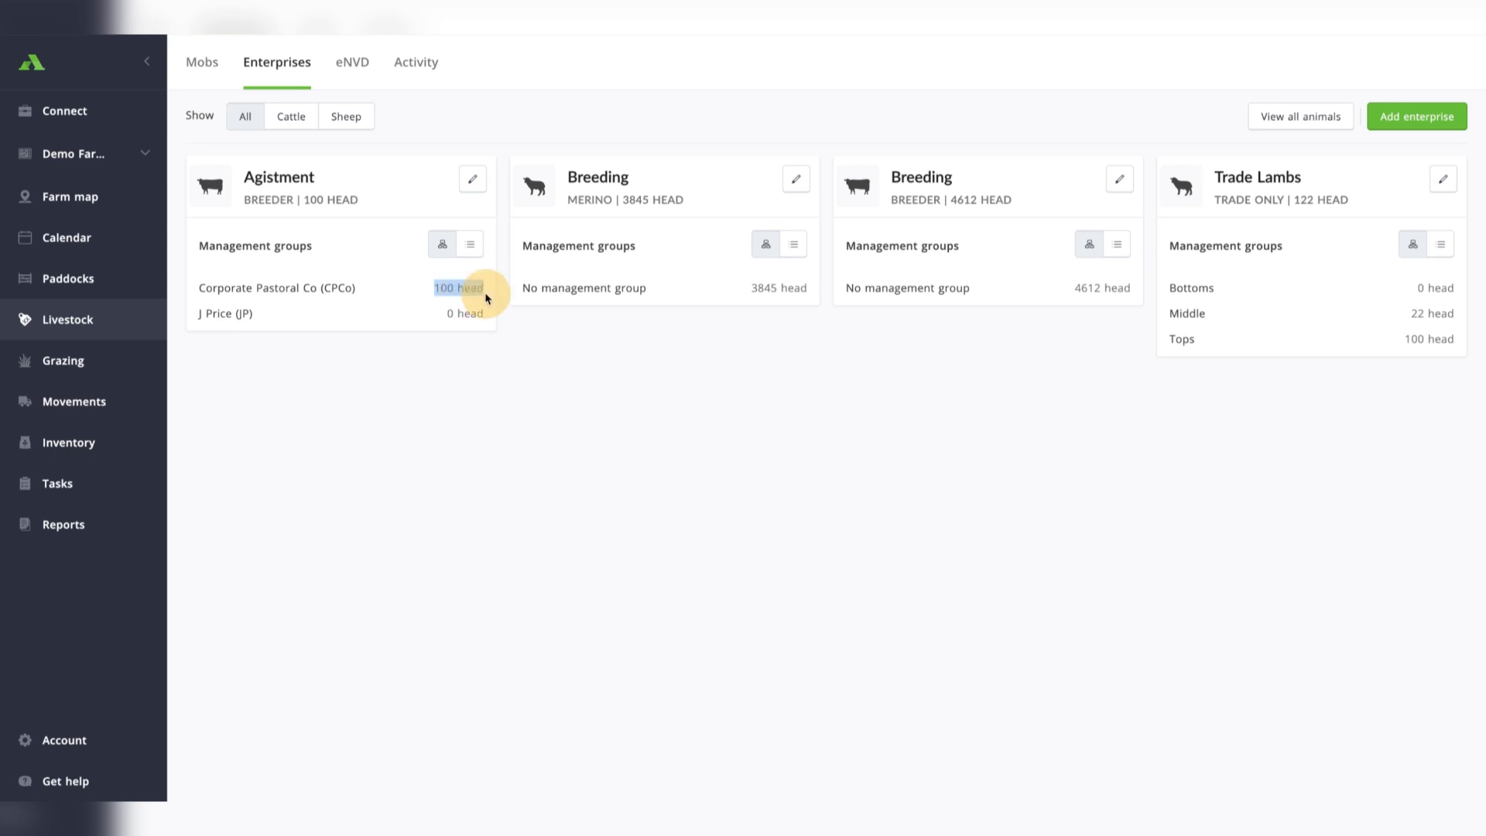